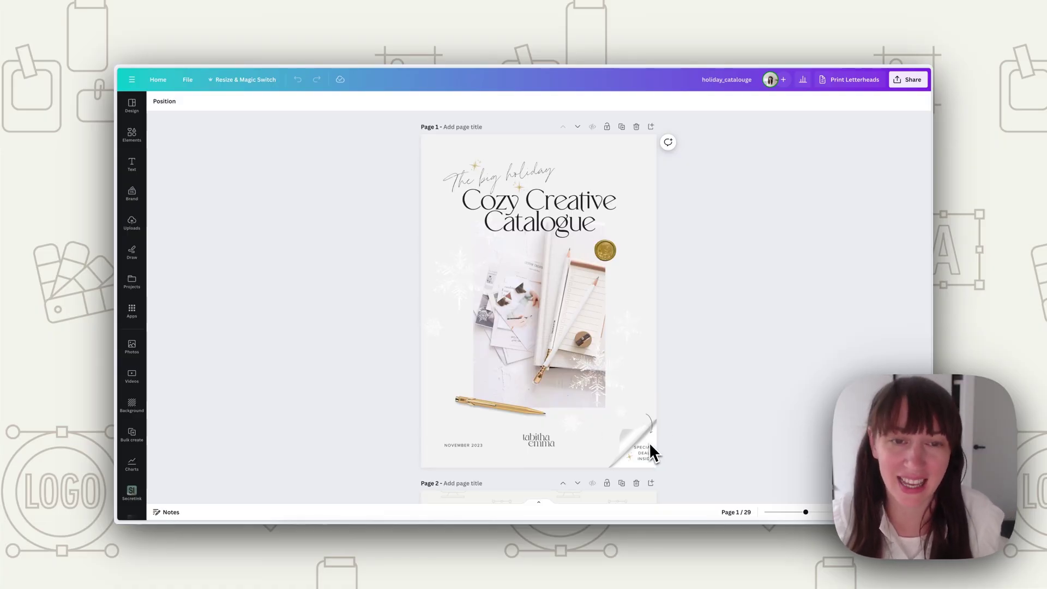
- Scroll through the holiday catalogue's pages in Canva to review them
scroll(668, 336, "down", 12)
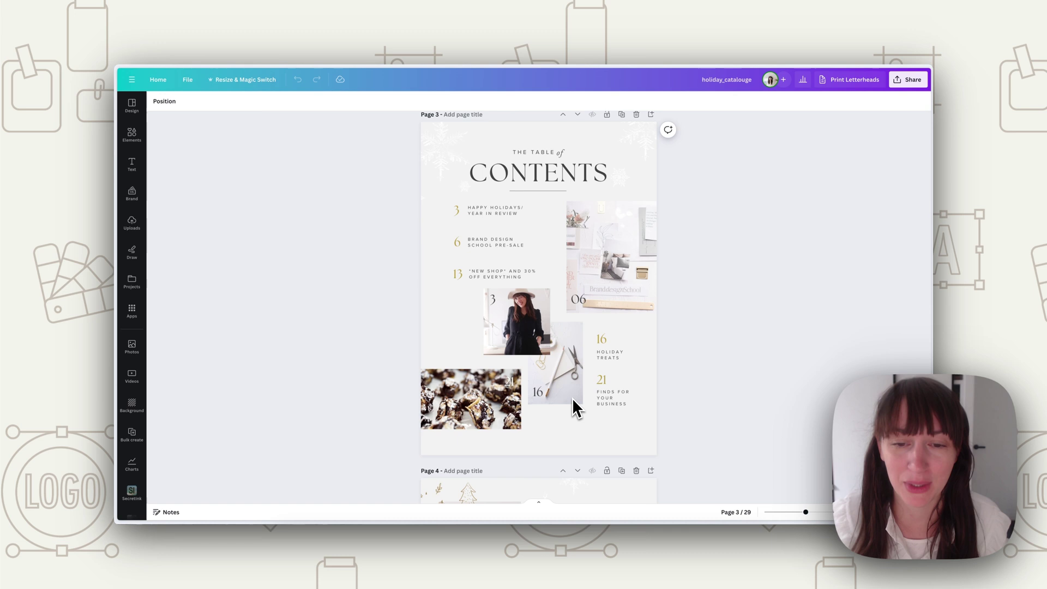
scroll(572, 403, "down", 20)
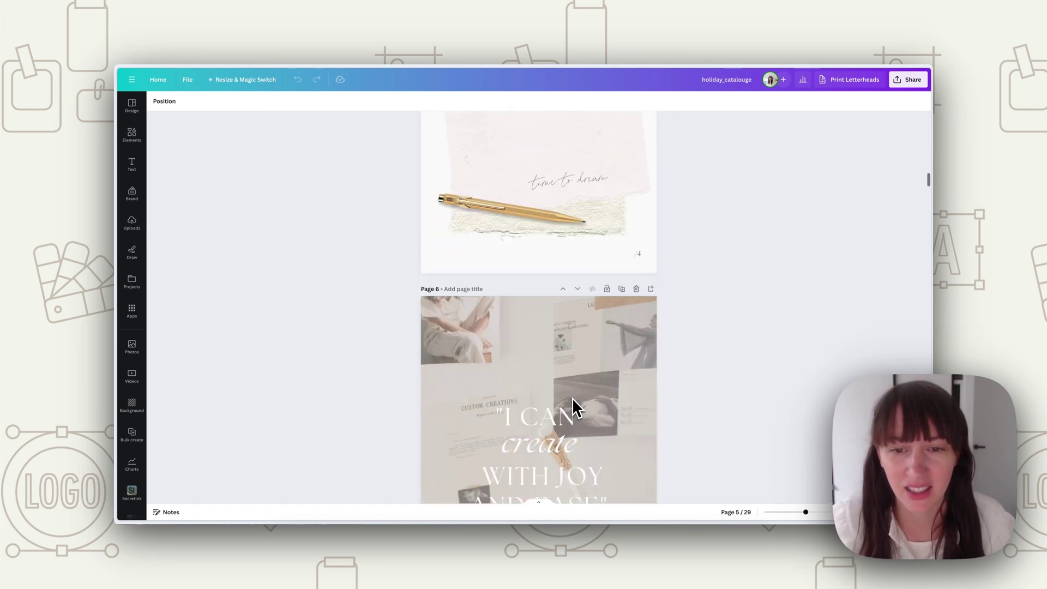
scroll(571, 397, "down", 2)
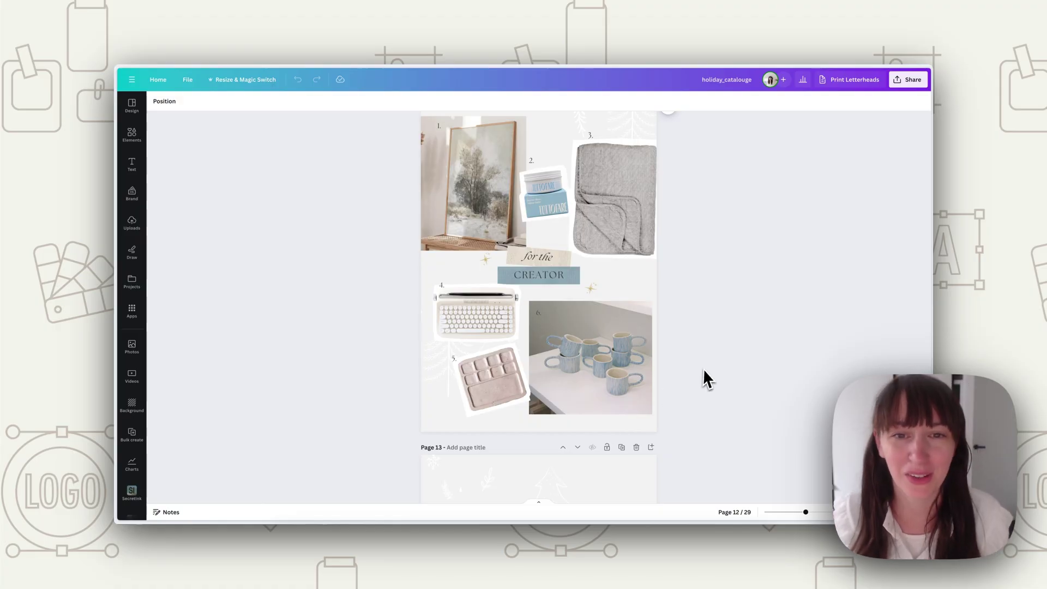
scroll(587, 352, "down", 5)
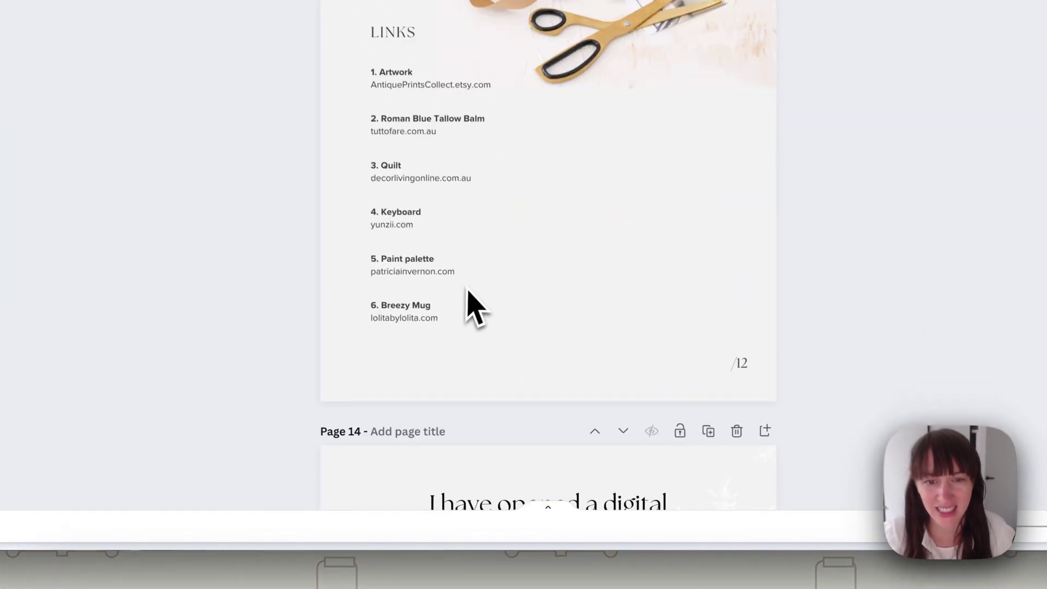
scroll(475, 306, "down", 9)
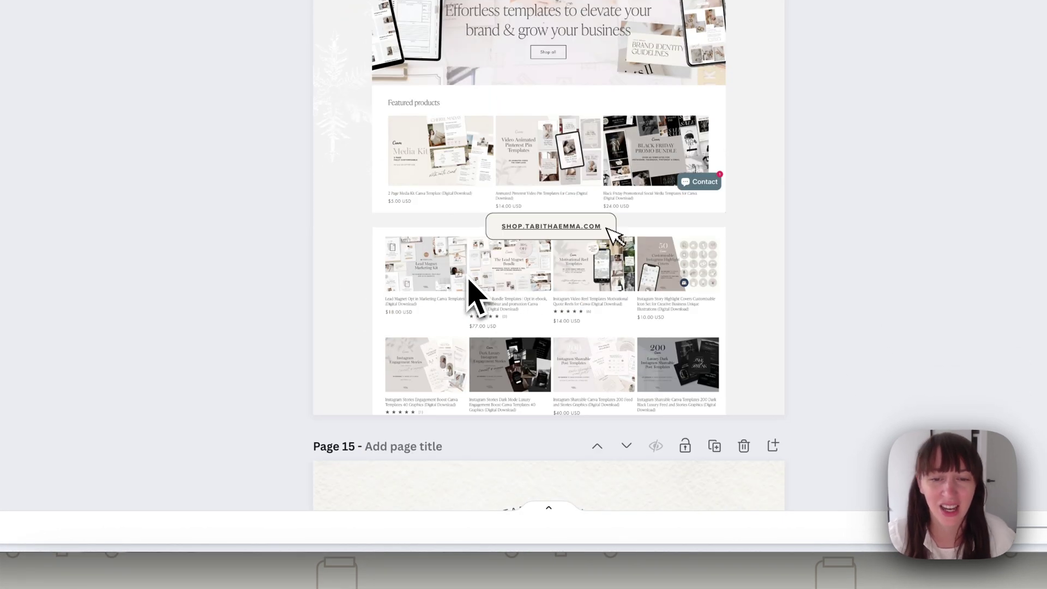
scroll(515, 245, "down", 5)
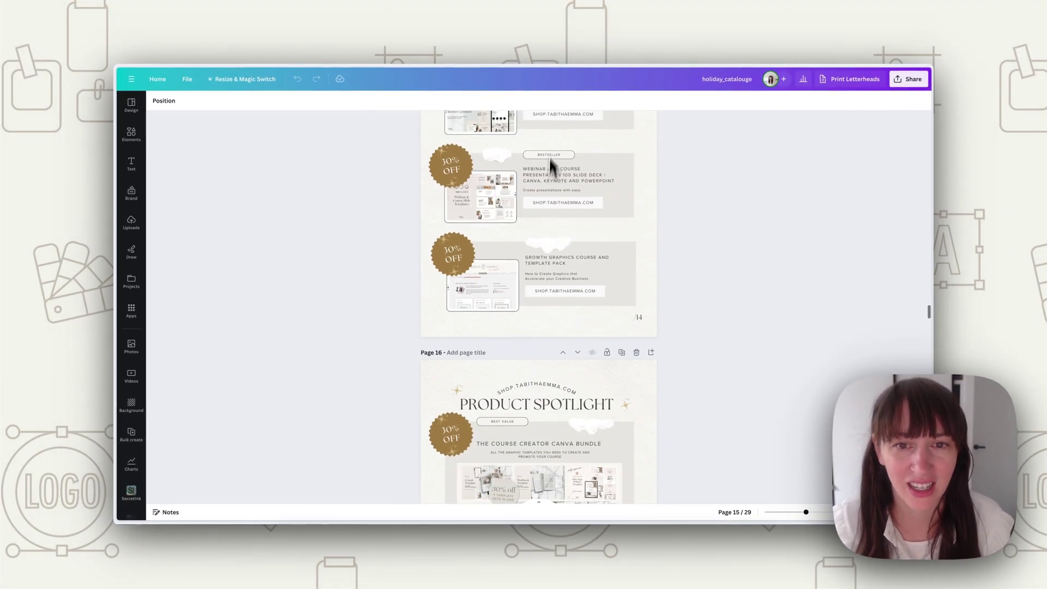
scroll(549, 158, "up", 2)
scroll(542, 349, "down", 5)
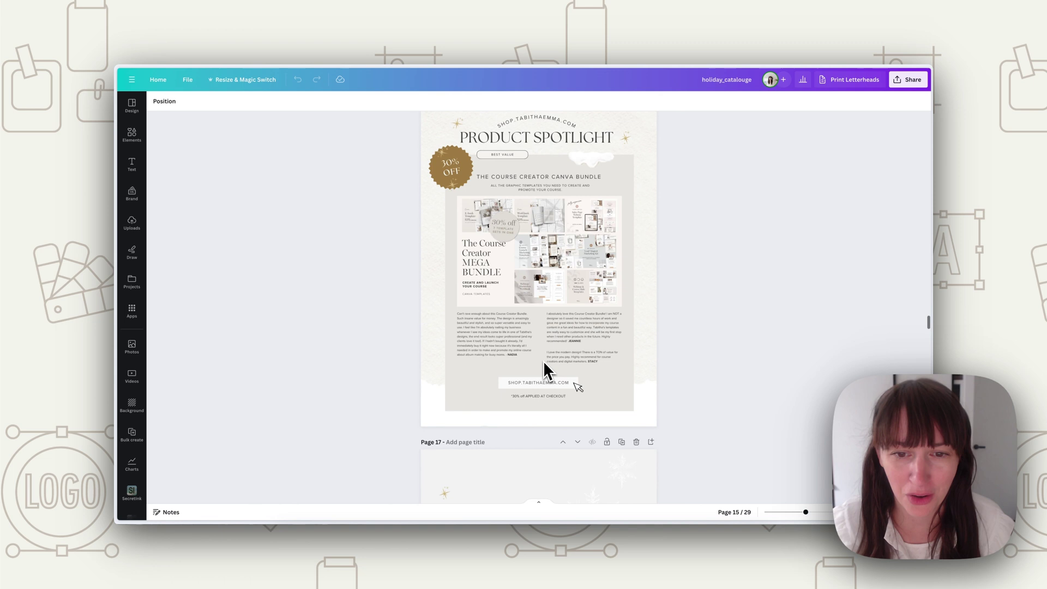
scroll(539, 368, "down", 20)
scroll(536, 382, "up", 1)
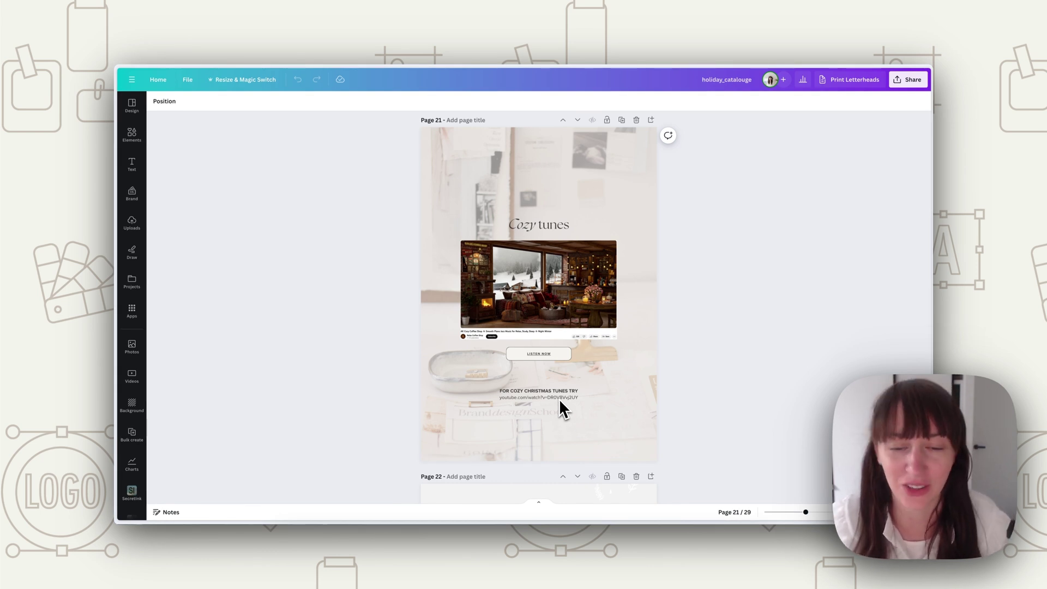
scroll(557, 387, "down", 5)
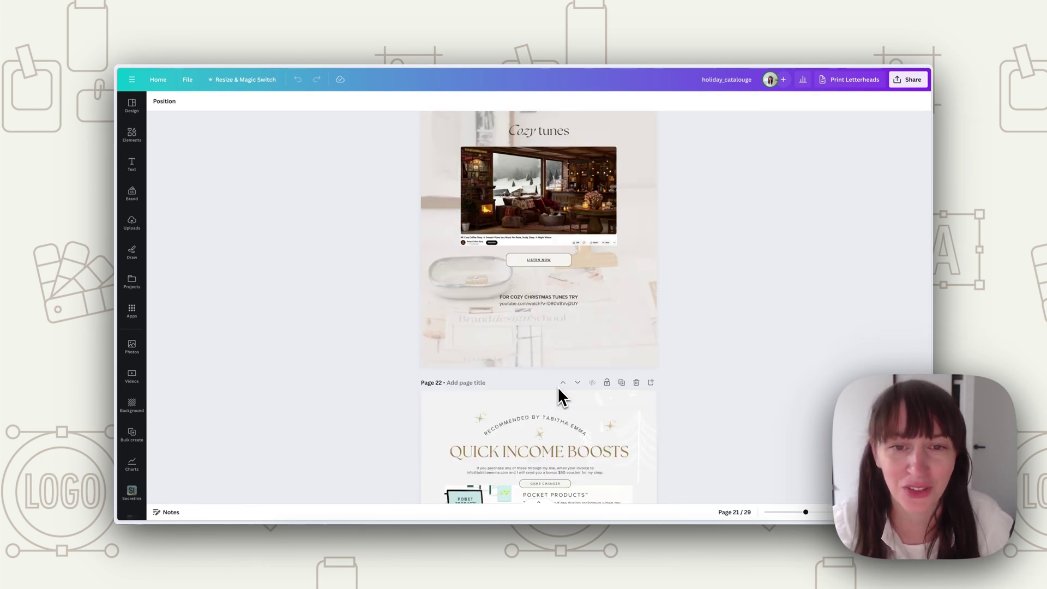
scroll(557, 387, "down", 3)
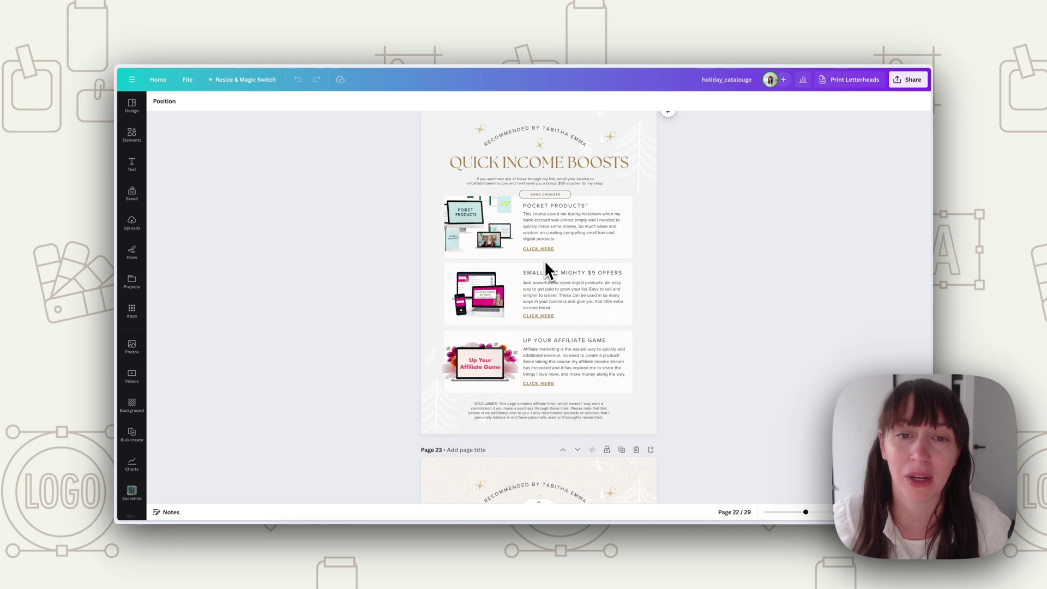
scroll(543, 260, "down", 4)
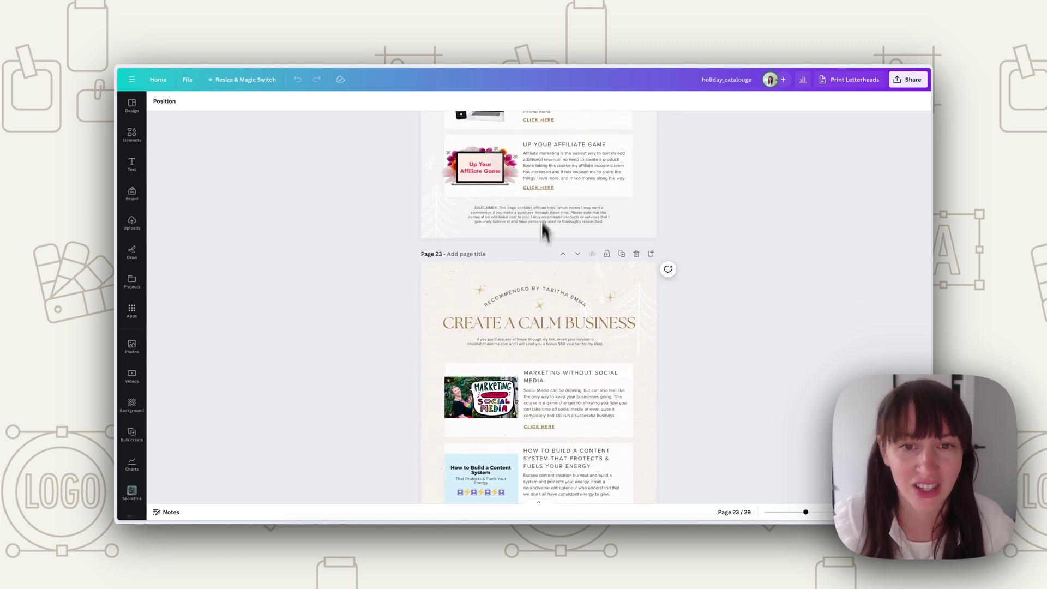
scroll(595, 267, "down", 8)
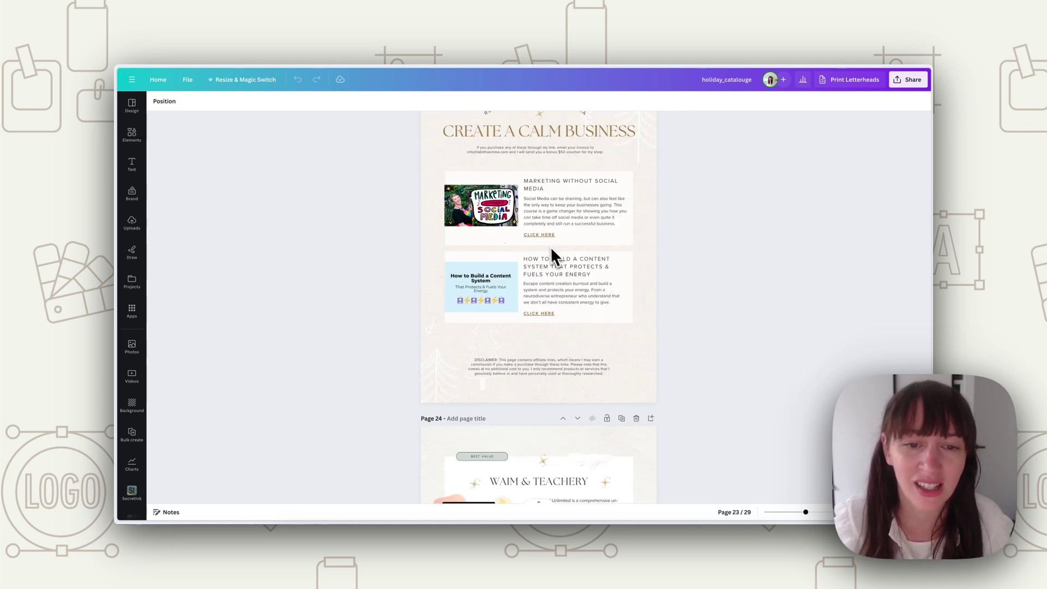
scroll(565, 256, "down", 3)
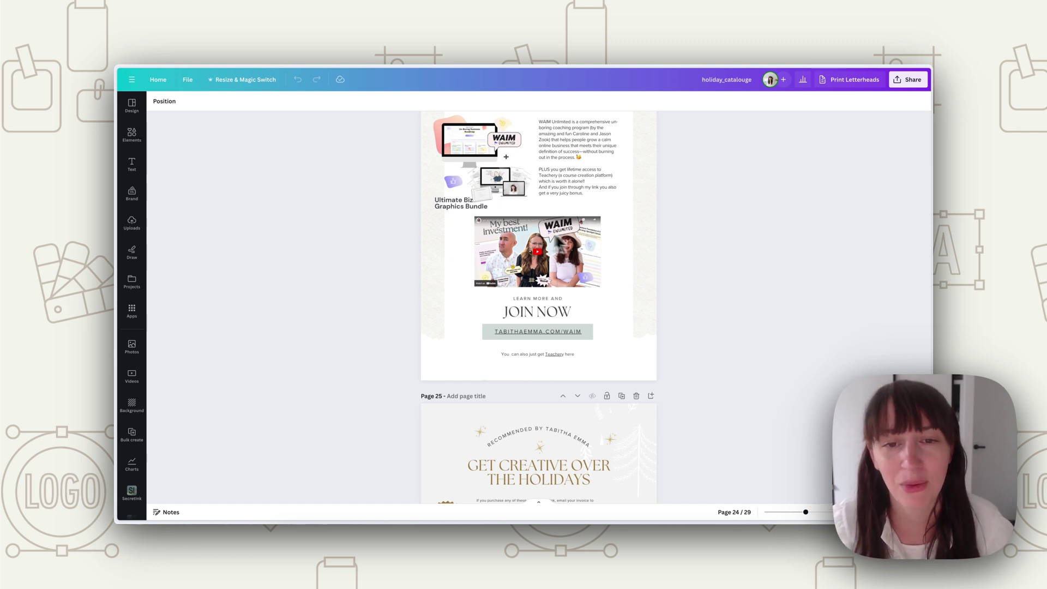
scroll(596, 296, "down", 20)
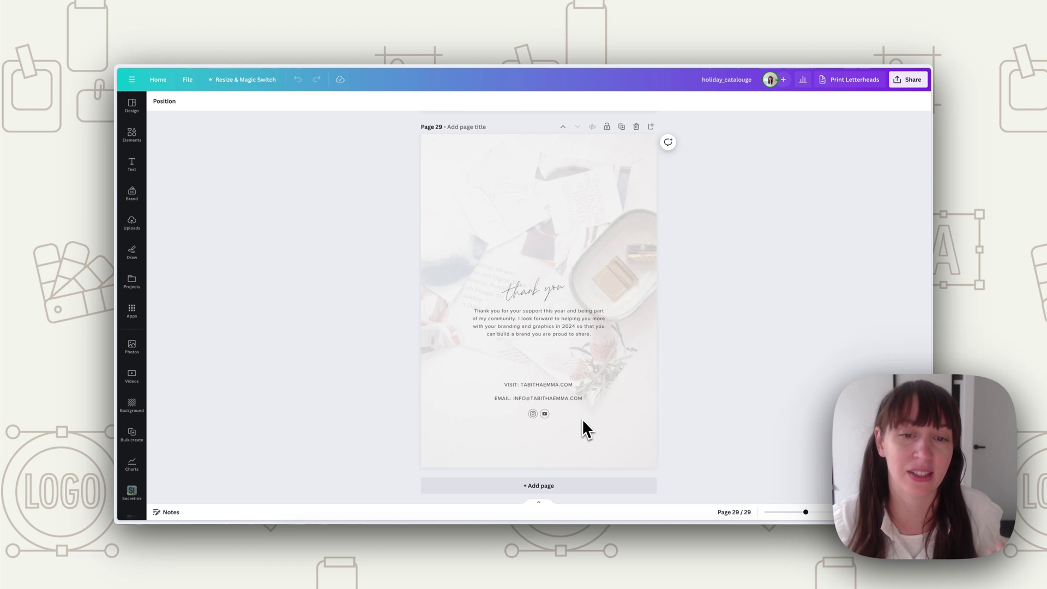
scroll(629, 323, "up", 15)
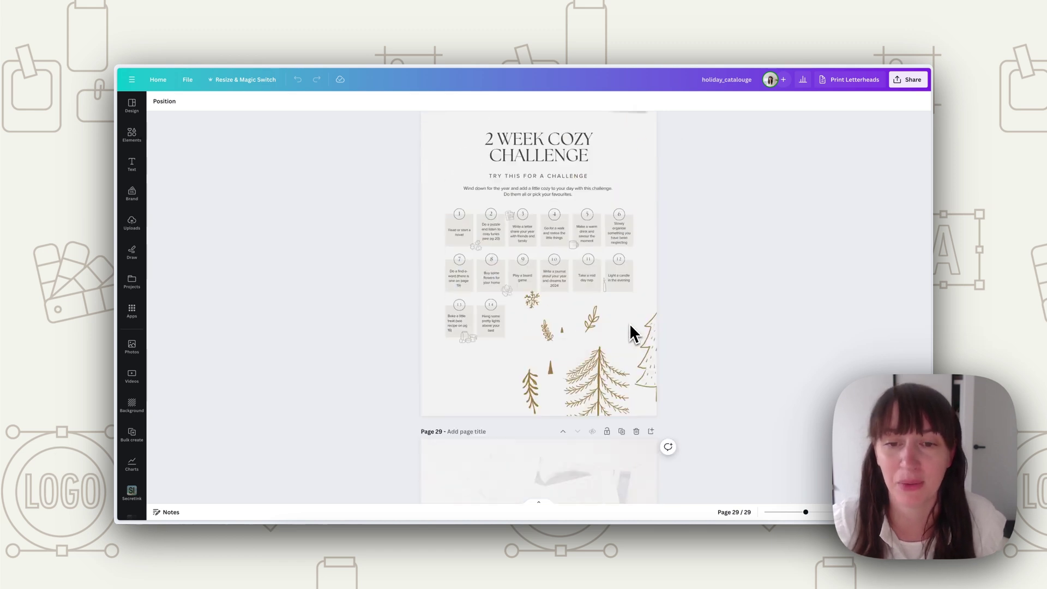
scroll(629, 322, "up", 20)
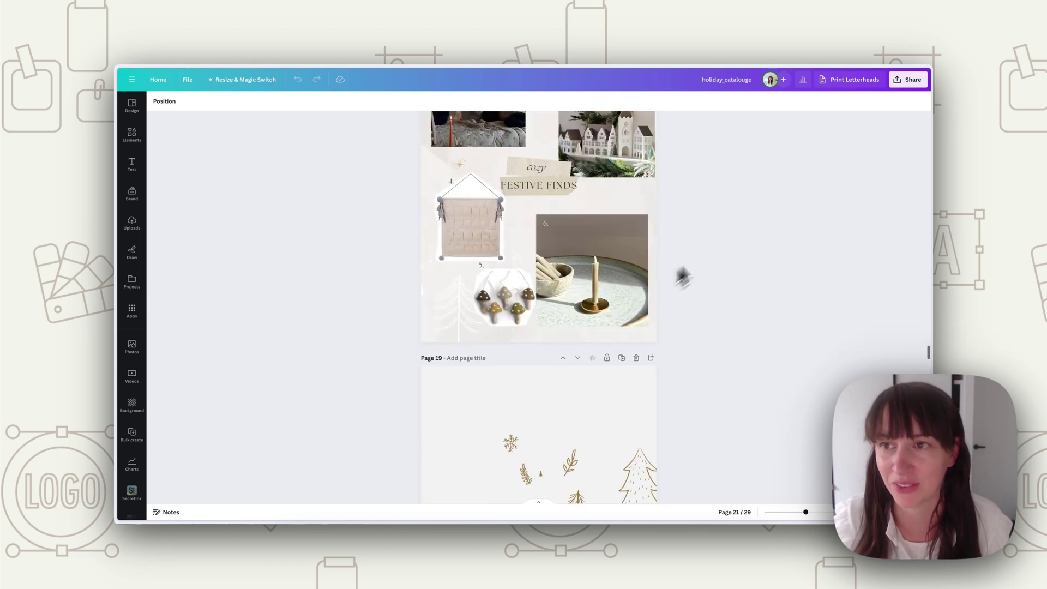
scroll(563, 296, "up", 20)
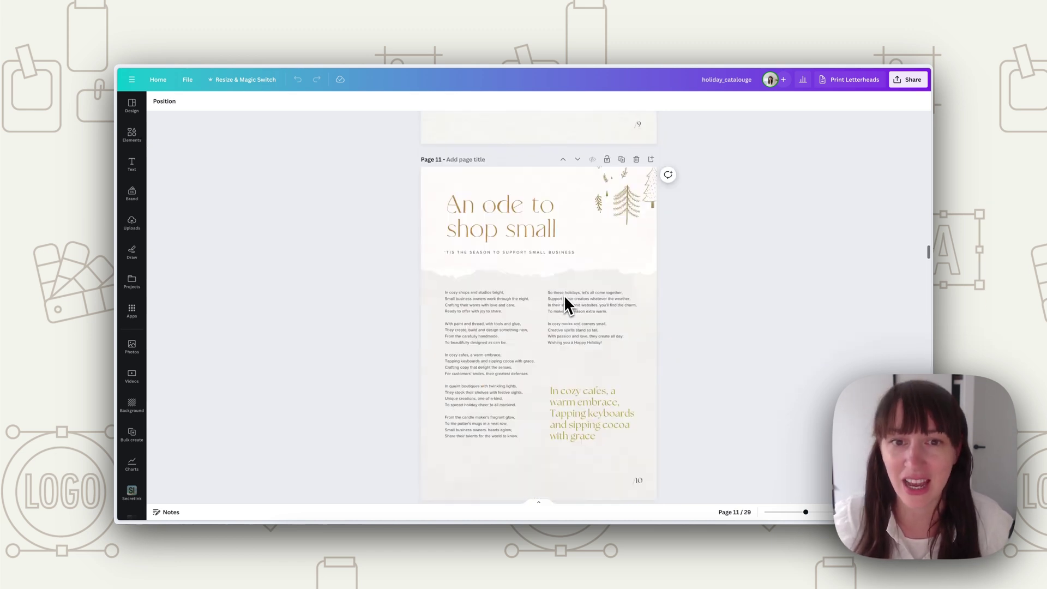
scroll(564, 294, "up", 12)
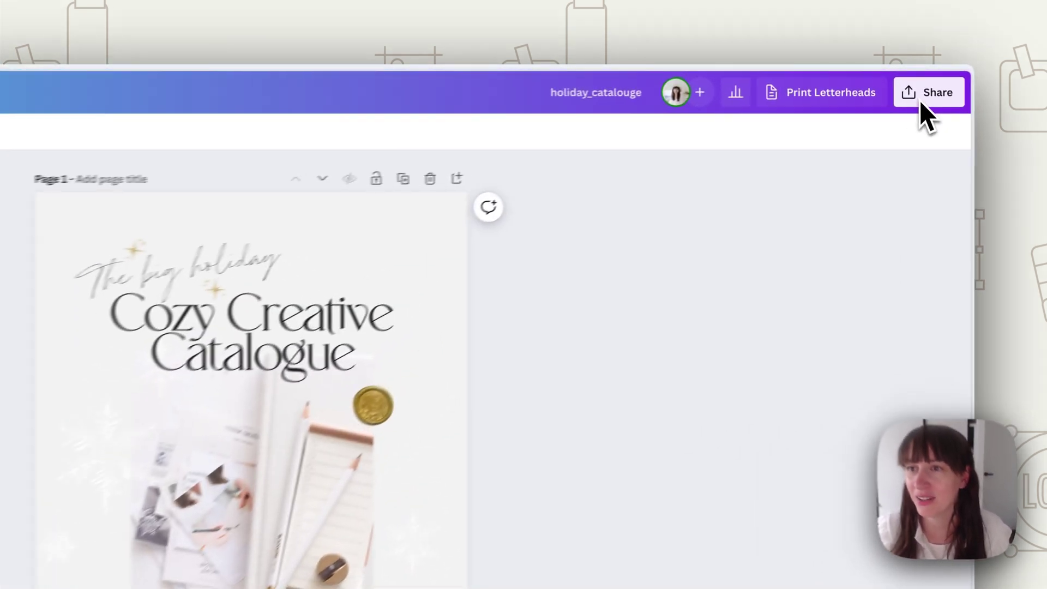
- Send all 29 catalogue pages to the Heyzine Flipbooks integration from Share > More
left_click(924, 95)
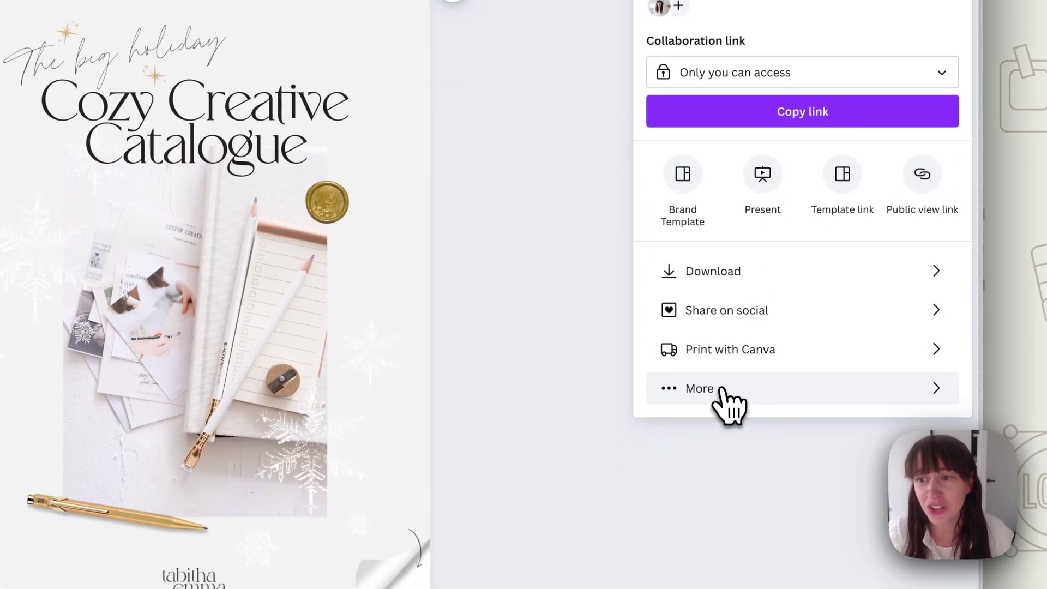
left_click(719, 394)
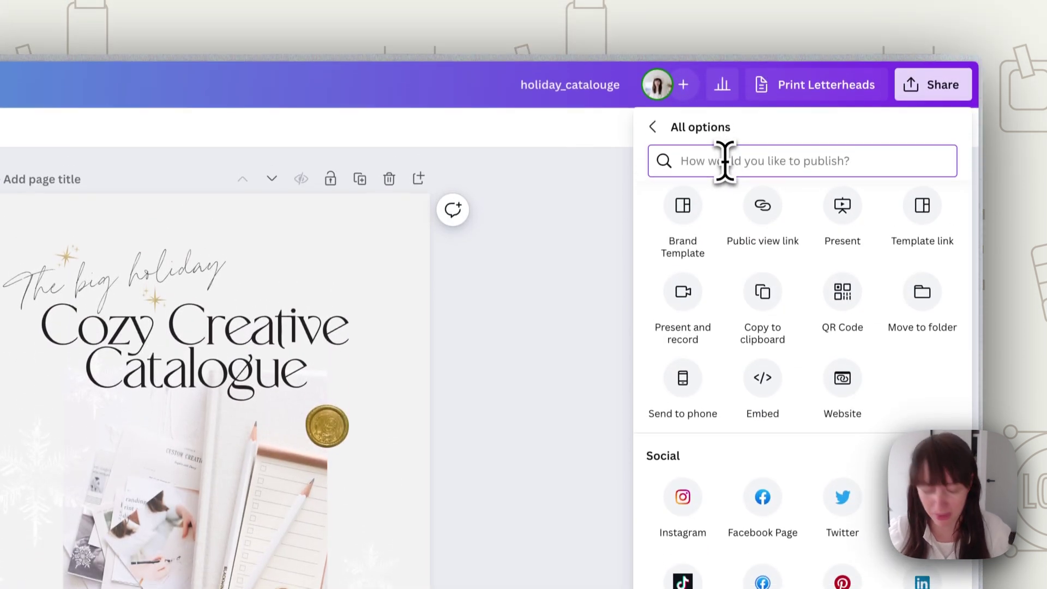
type("heyzine")
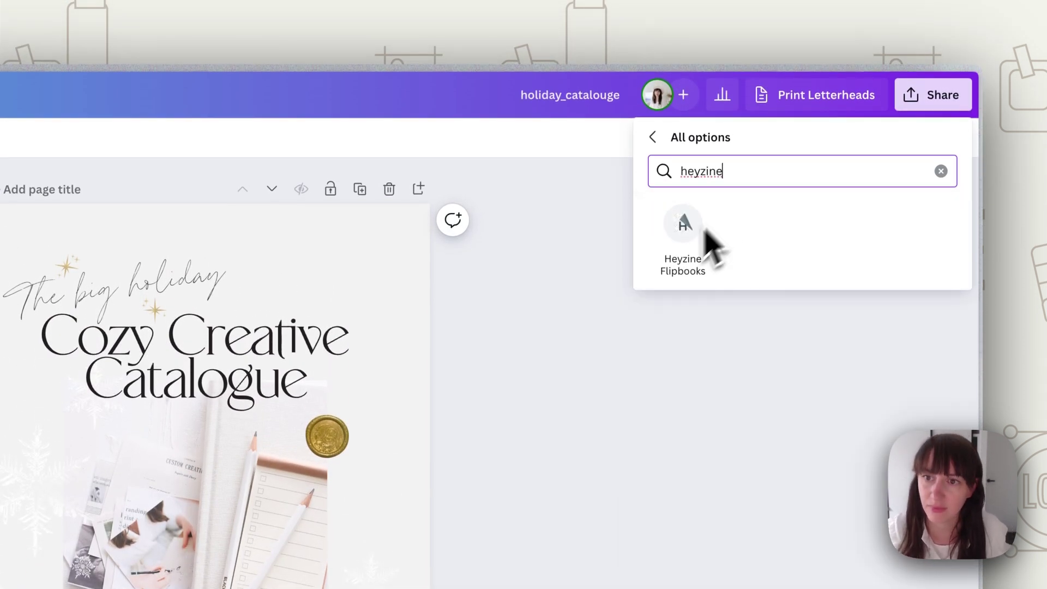
left_click(702, 240)
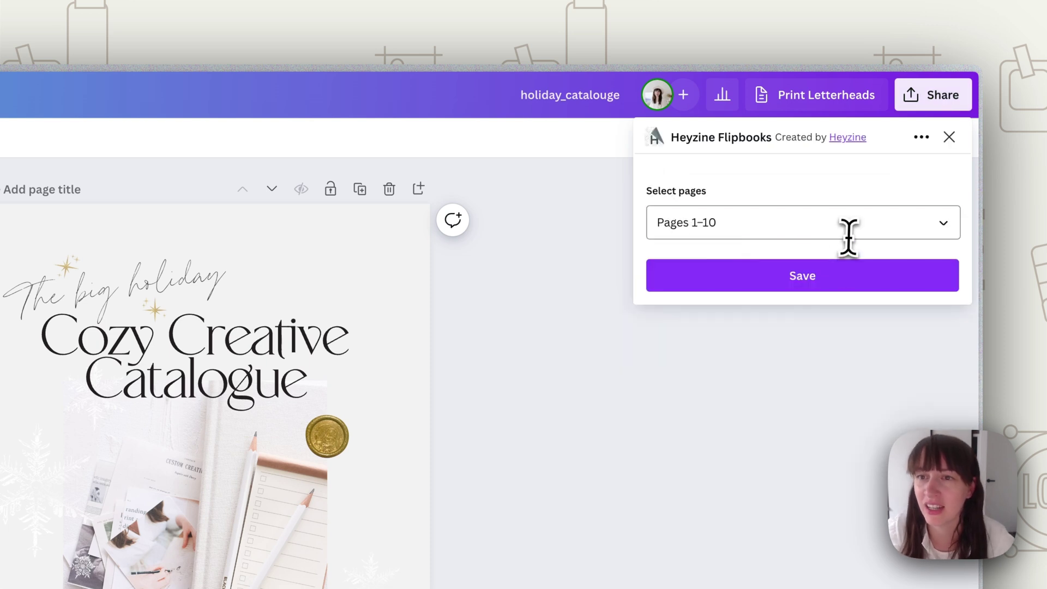
left_click(848, 232)
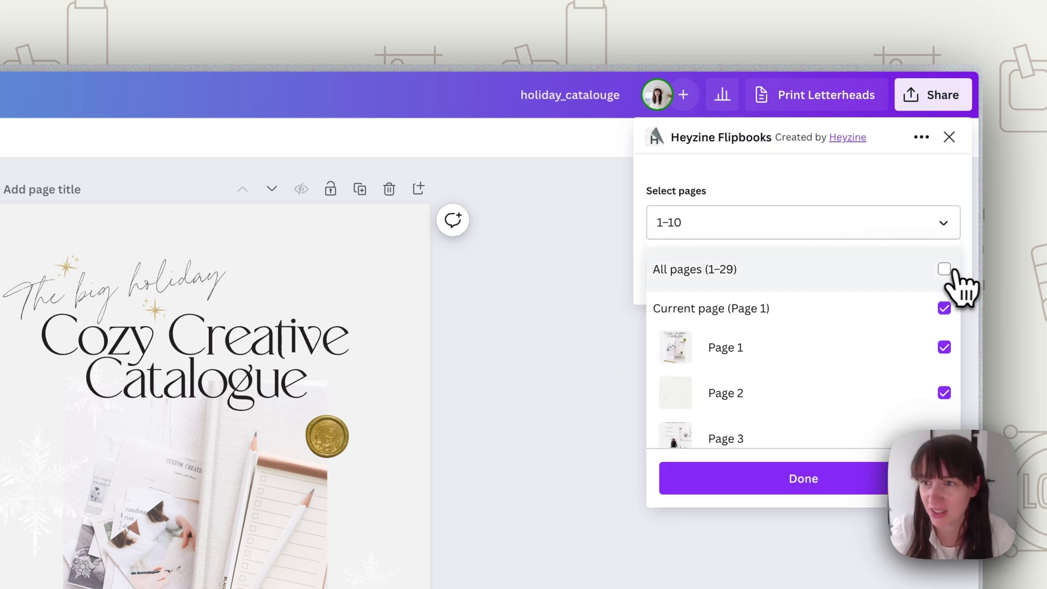
left_click(944, 269)
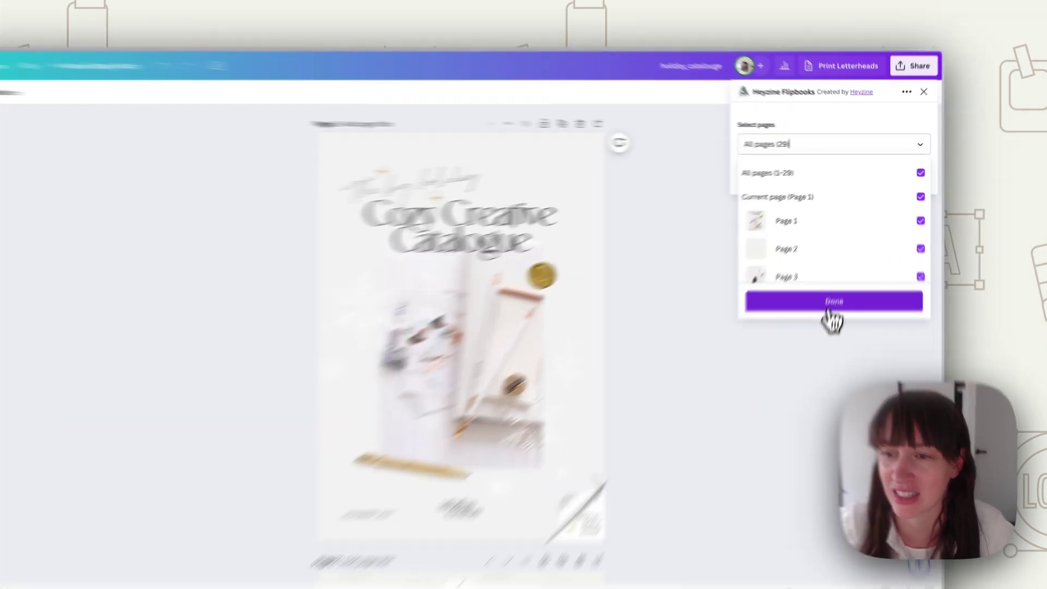
left_click(845, 273)
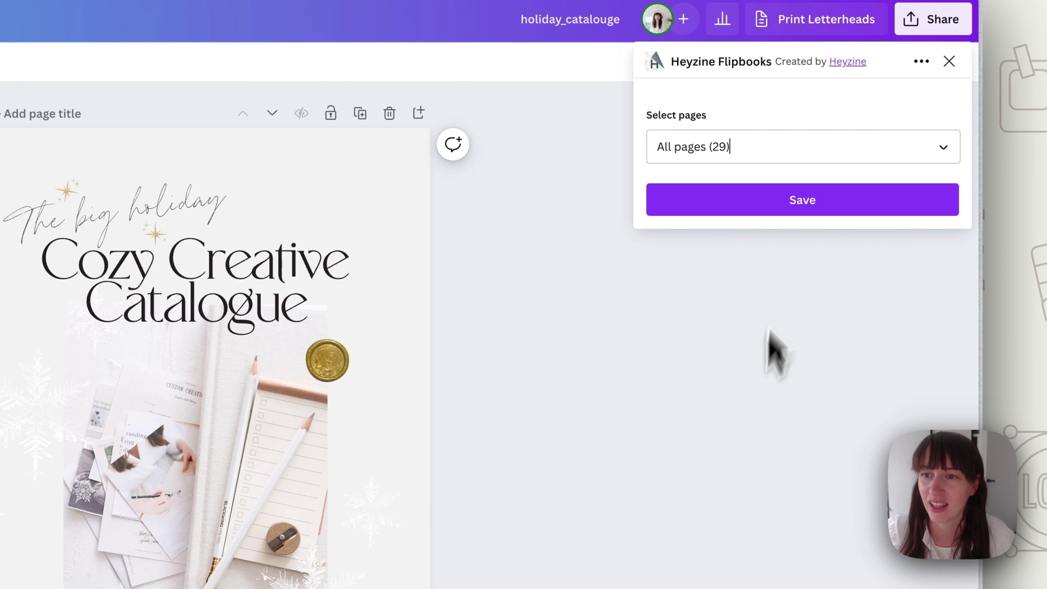
left_click(803, 199)
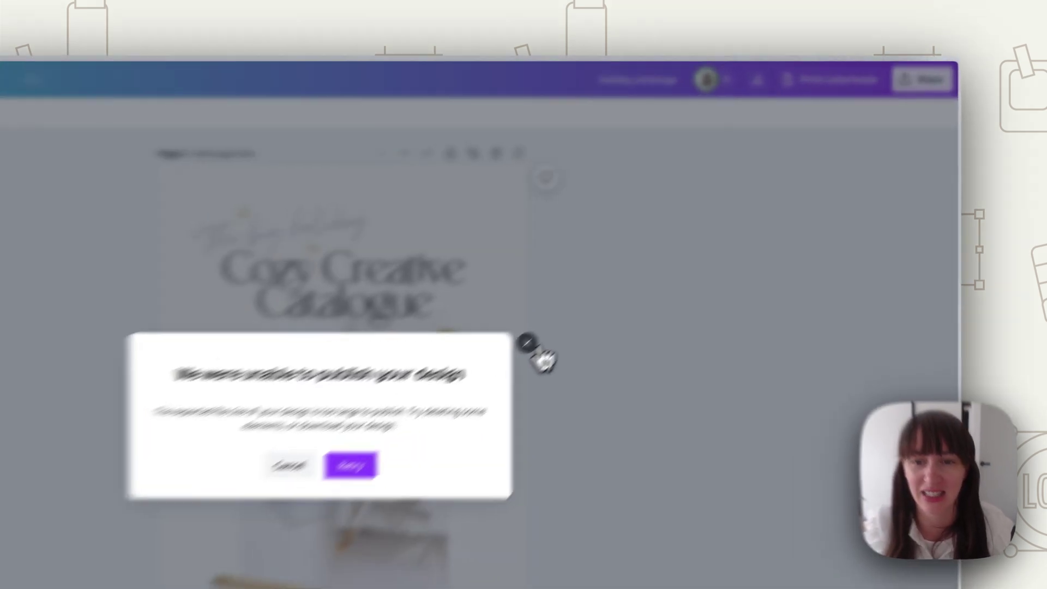
- Dismiss the file-too-large error and bring up Canva's Download options for the catalogue
left_click(657, 248)
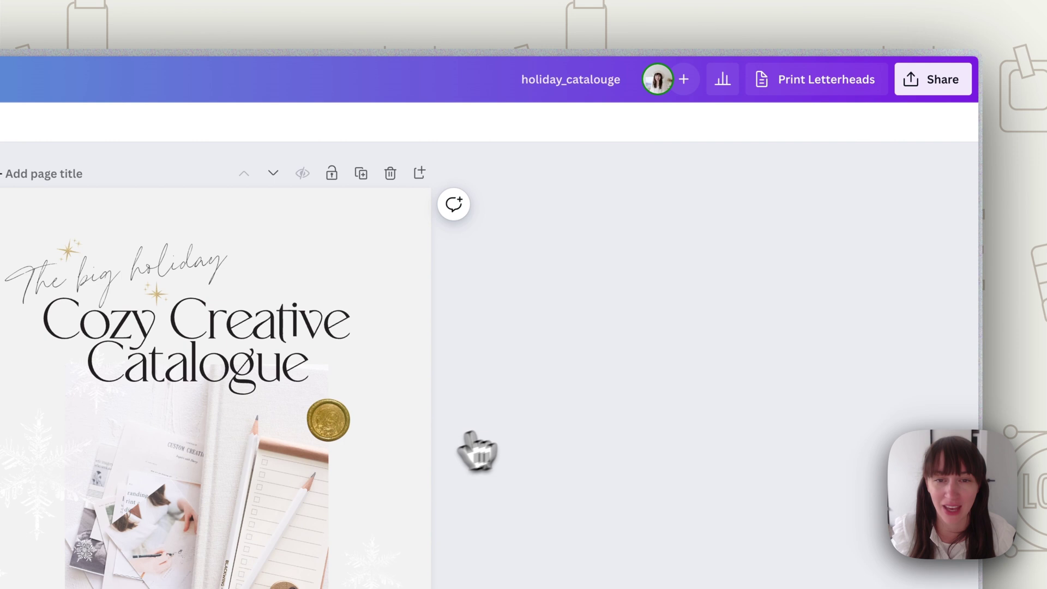
left_click(934, 80)
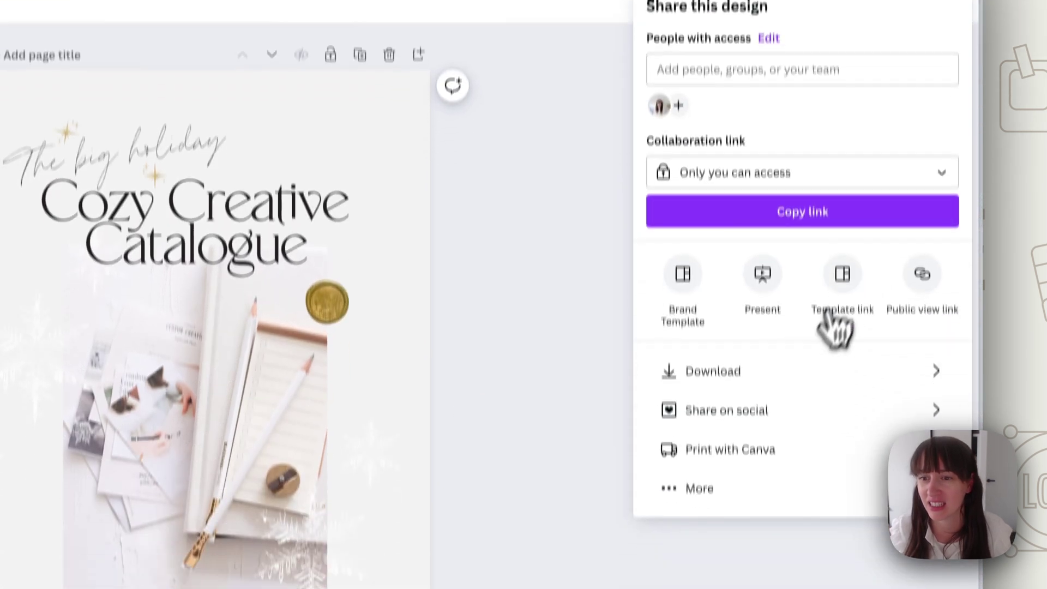
left_click(731, 506)
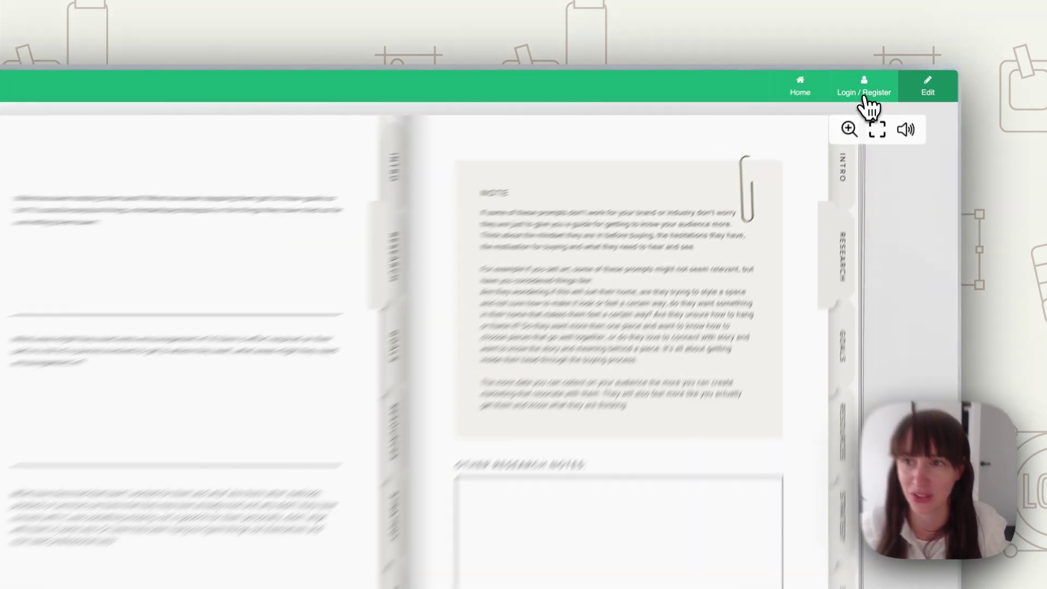
left_click(872, 83)
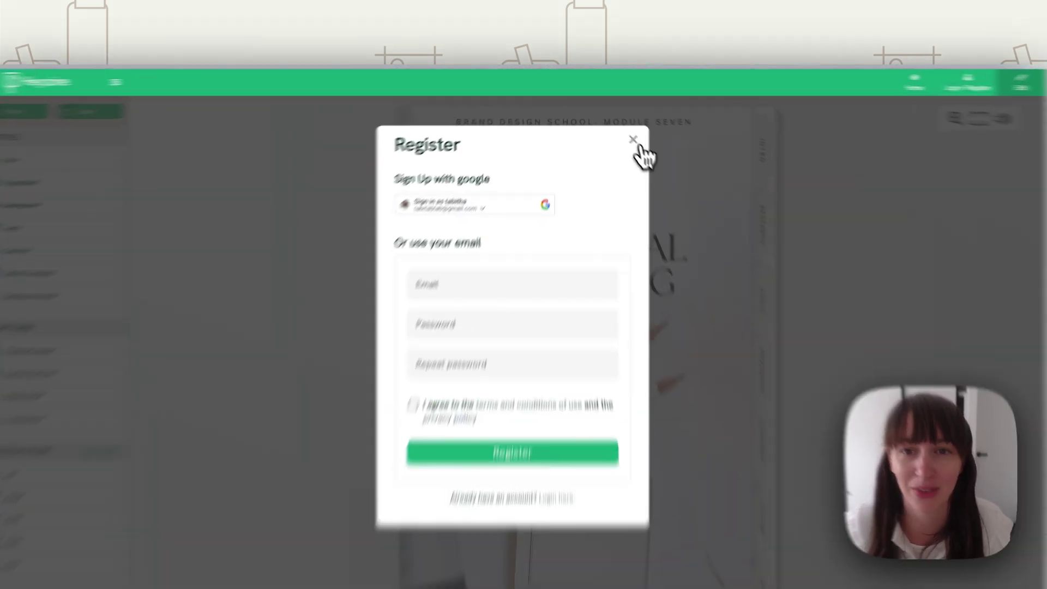
left_click(615, 122)
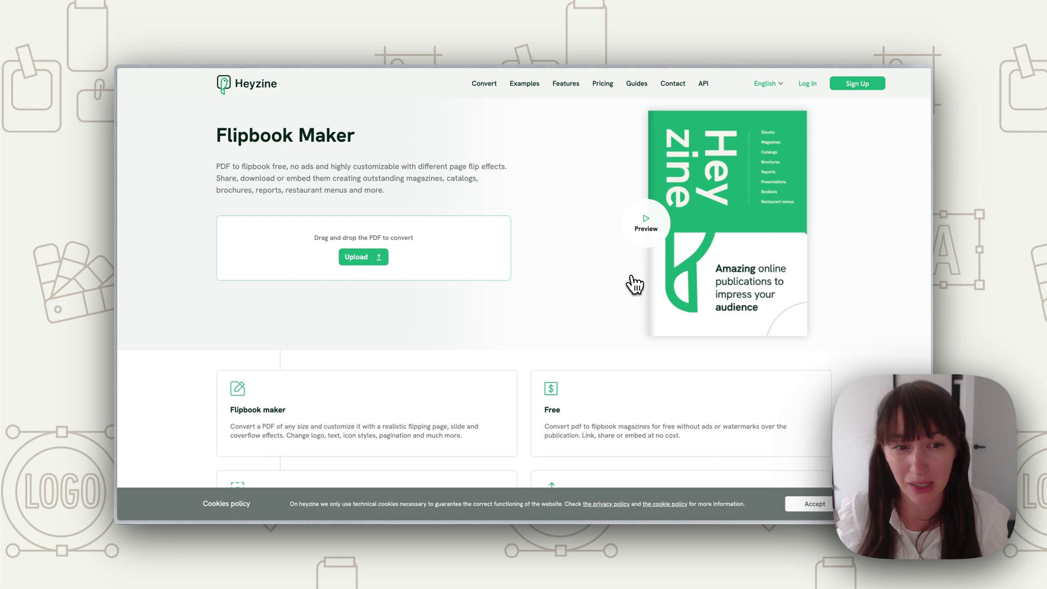
- Pick the catalogue PDF to upload as a new Heyzine flipbook
left_click(362, 257)
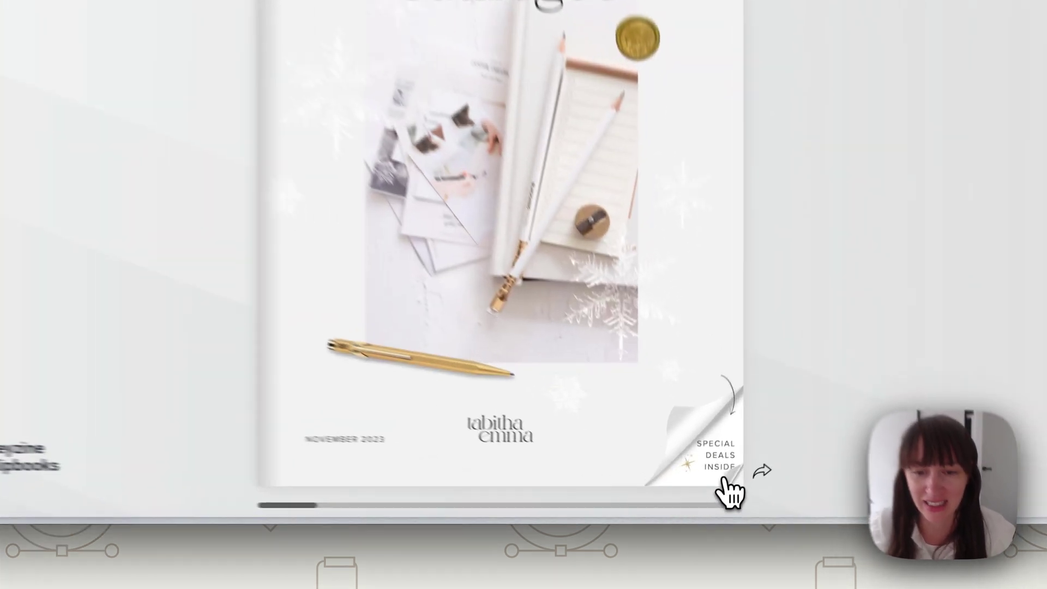
- Add a Go To Page link over the '3 Happy Holidays' contents entry targeting page 3
left_click(717, 508)
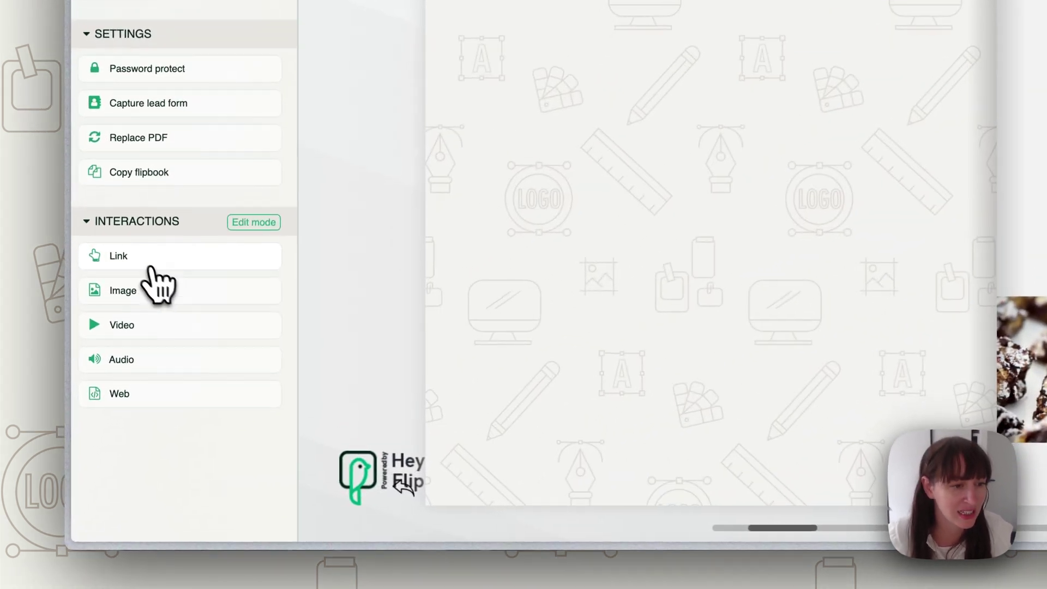
left_click(158, 396)
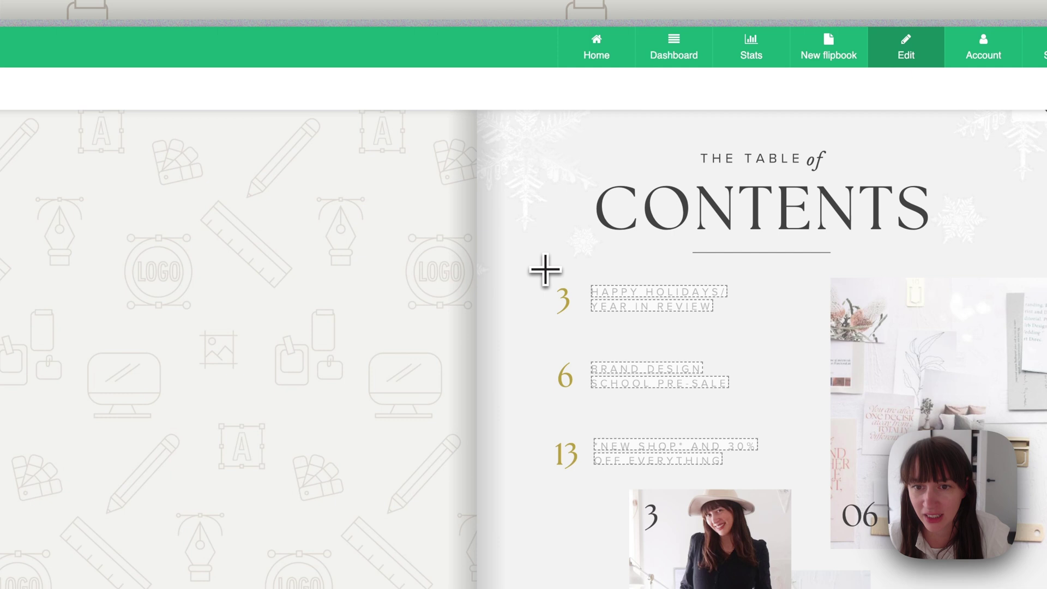
left_click_drag(545, 269, 749, 339)
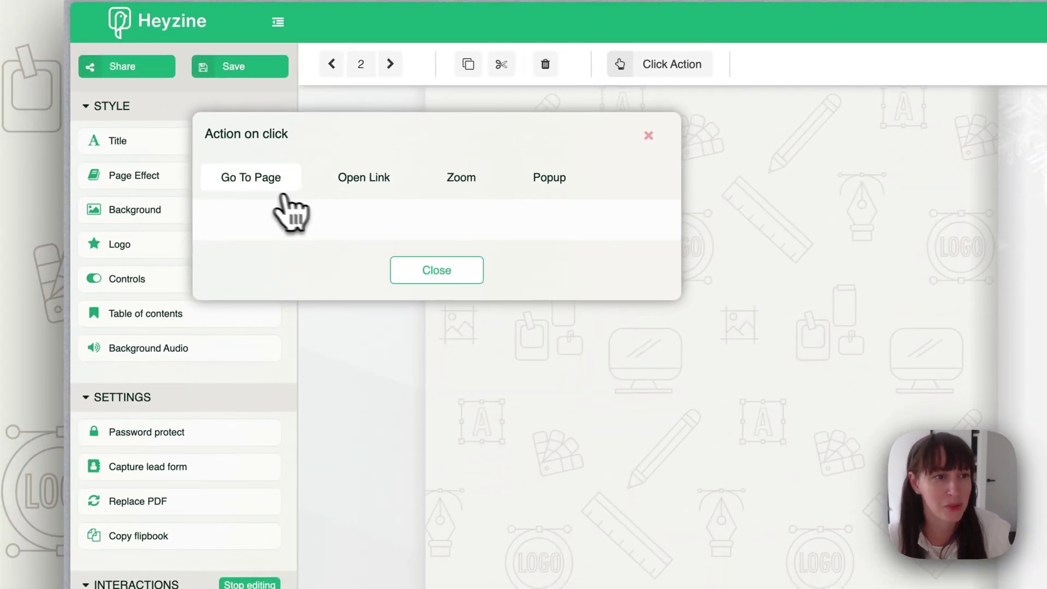
left_click(284, 196)
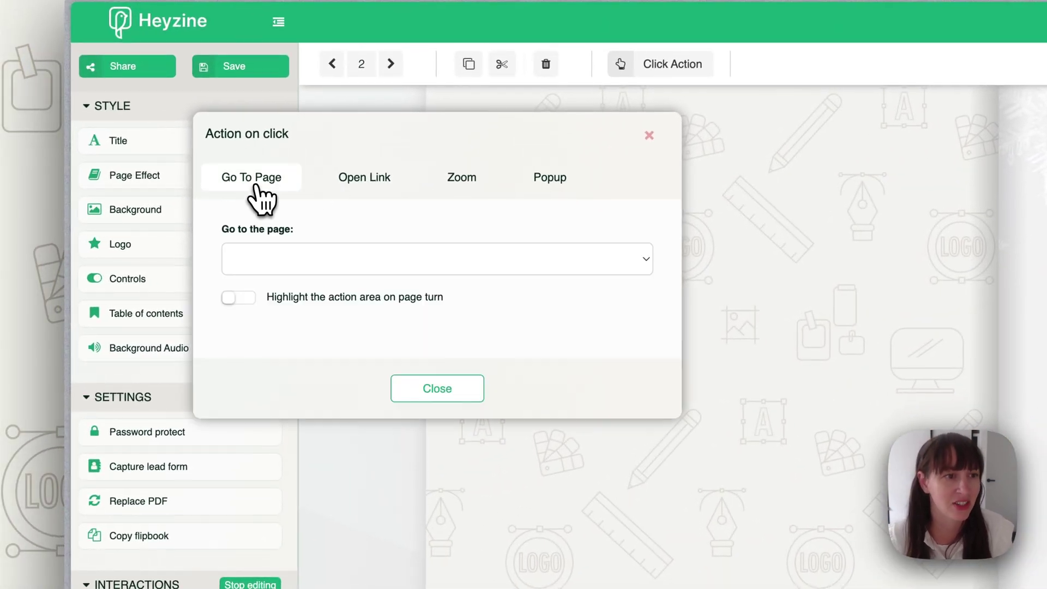
left_click(374, 260)
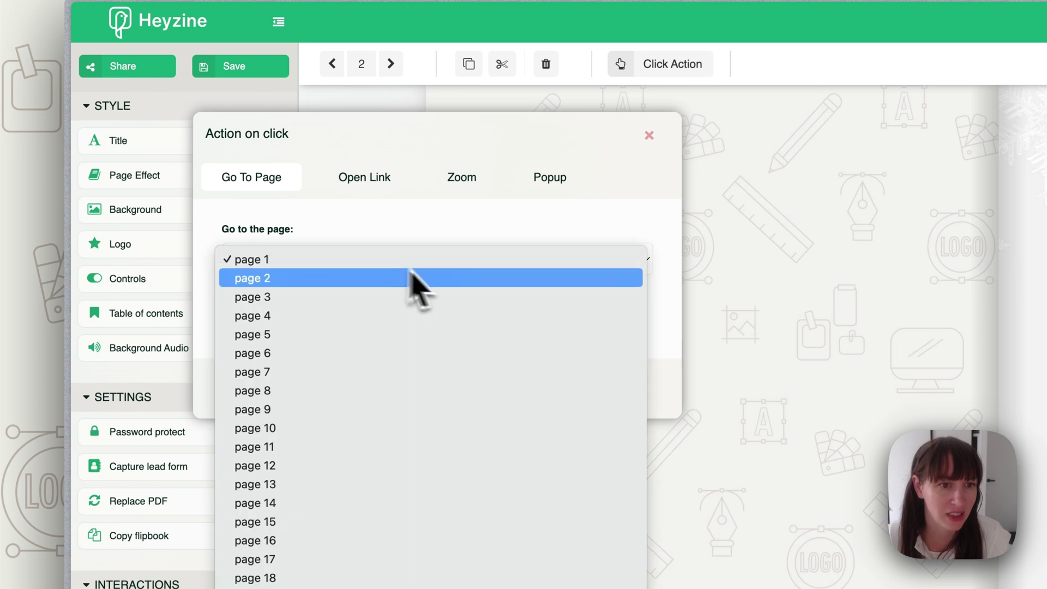
left_click(268, 300)
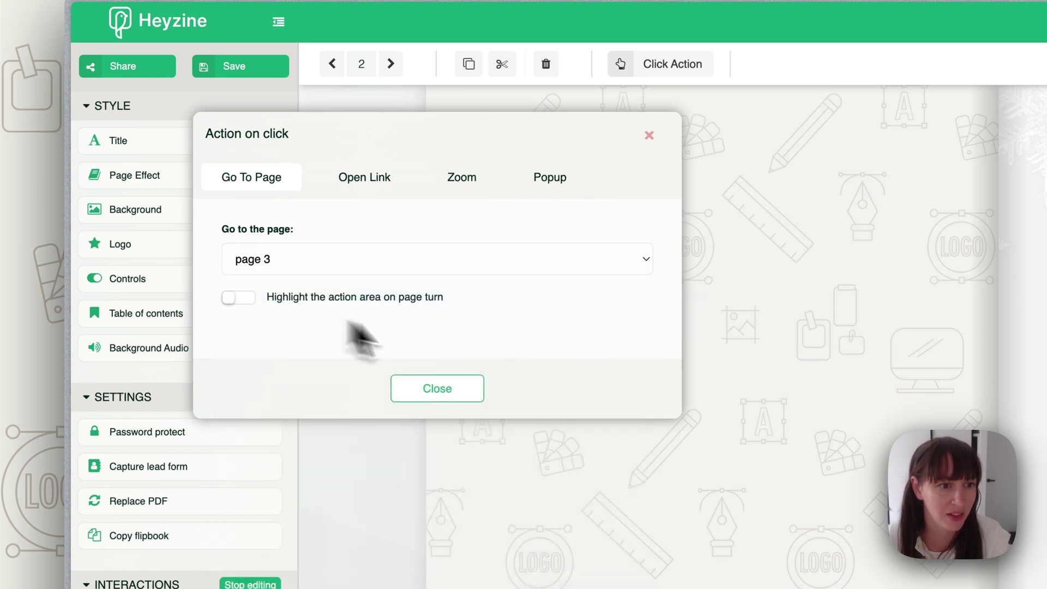
left_click(437, 389)
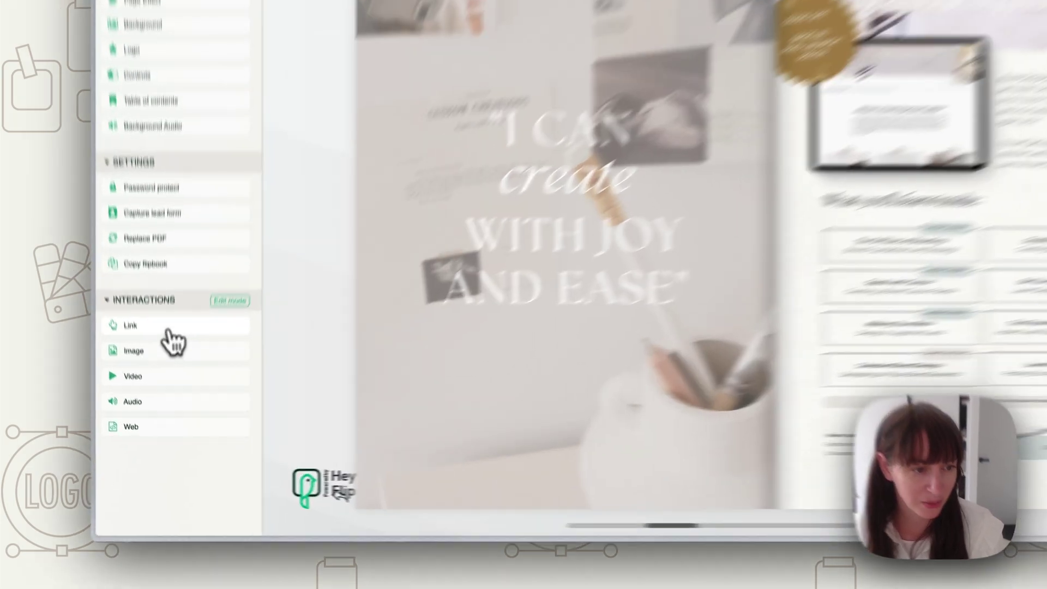
- Start a link interaction and move to the Cozy Find a Word / Cozy tunes spread
left_click(136, 378)
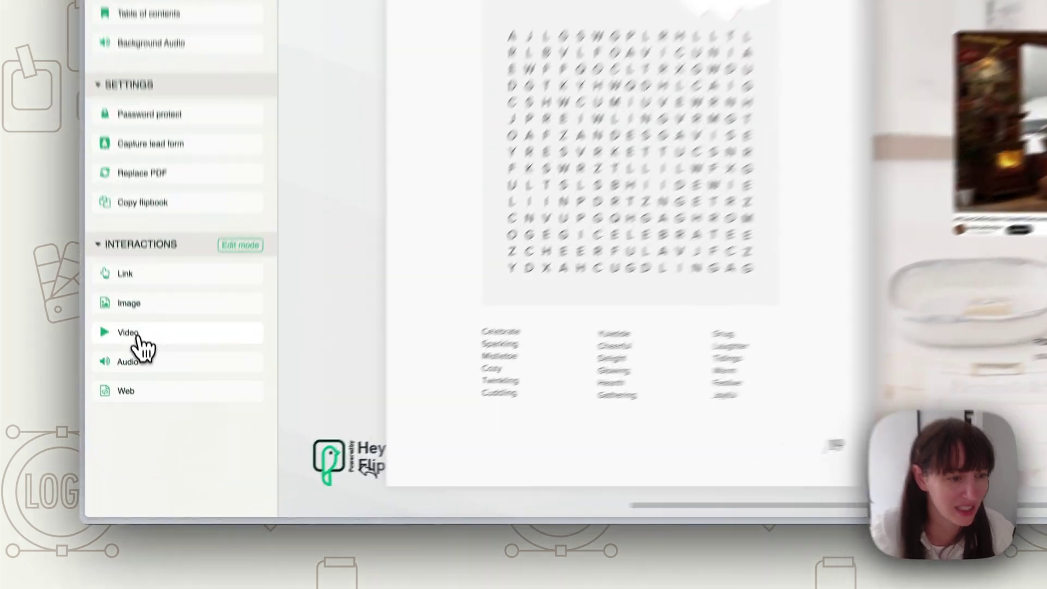
- Place a video area over the Cozy tunes picture with the pasted YouTube embed link
left_click(142, 412)
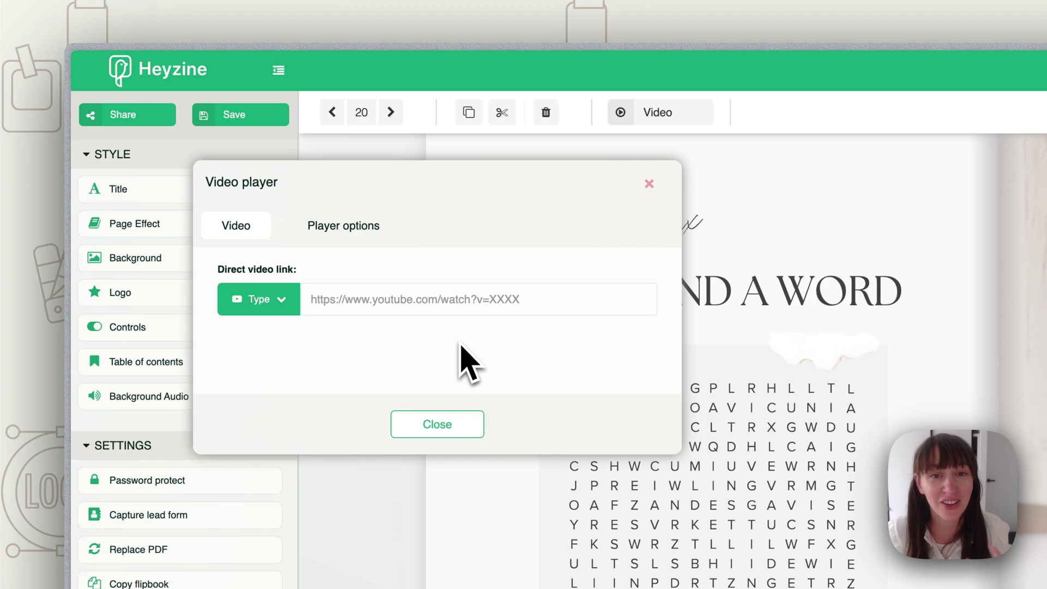
type("https://www.youtube.com/embed/0HzNG5tjHj4")
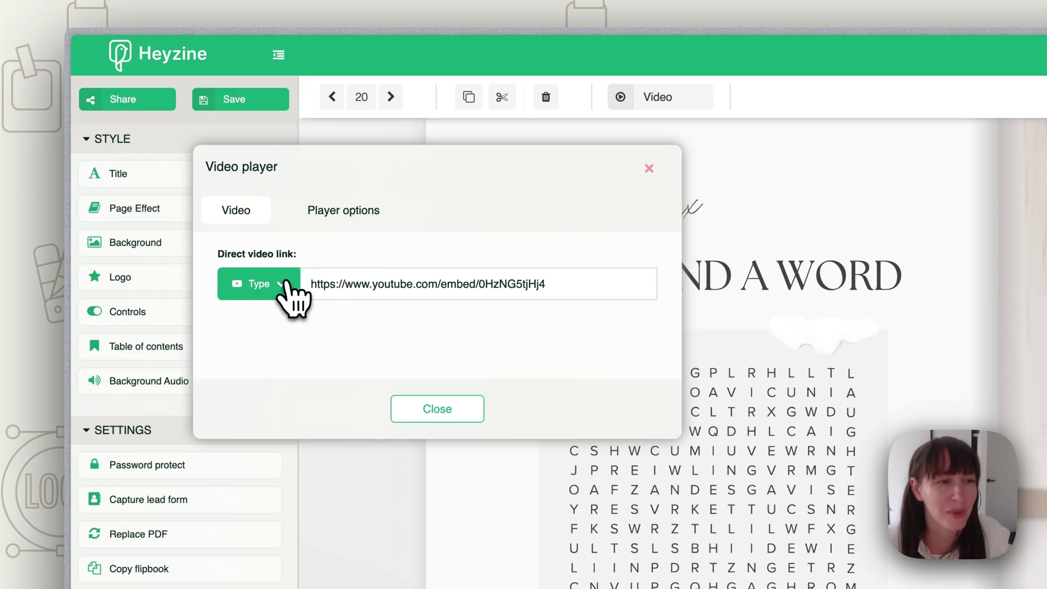
left_click(287, 286)
left_click(411, 351)
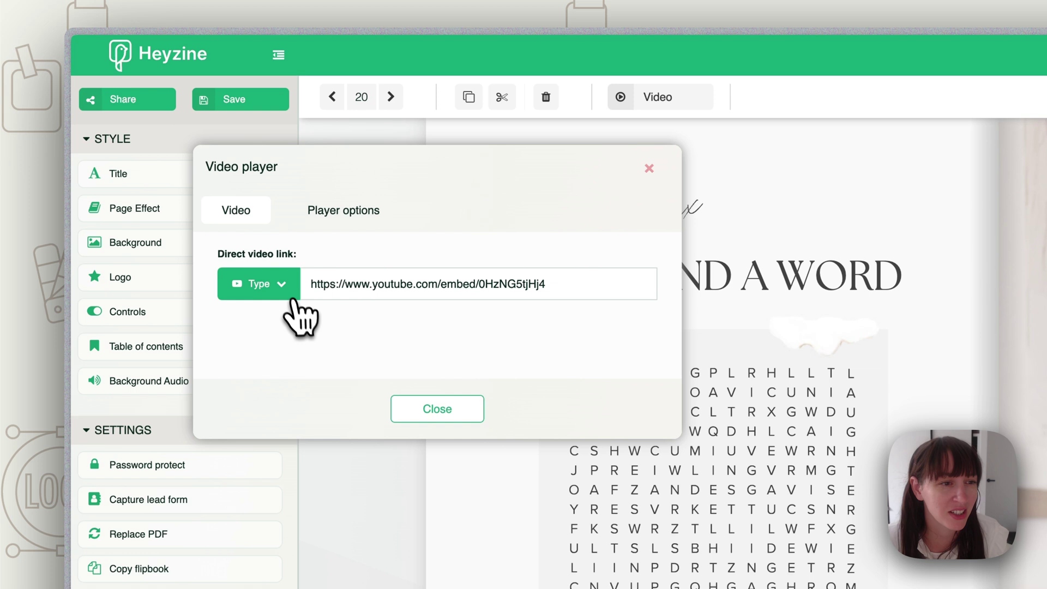
left_click(280, 286)
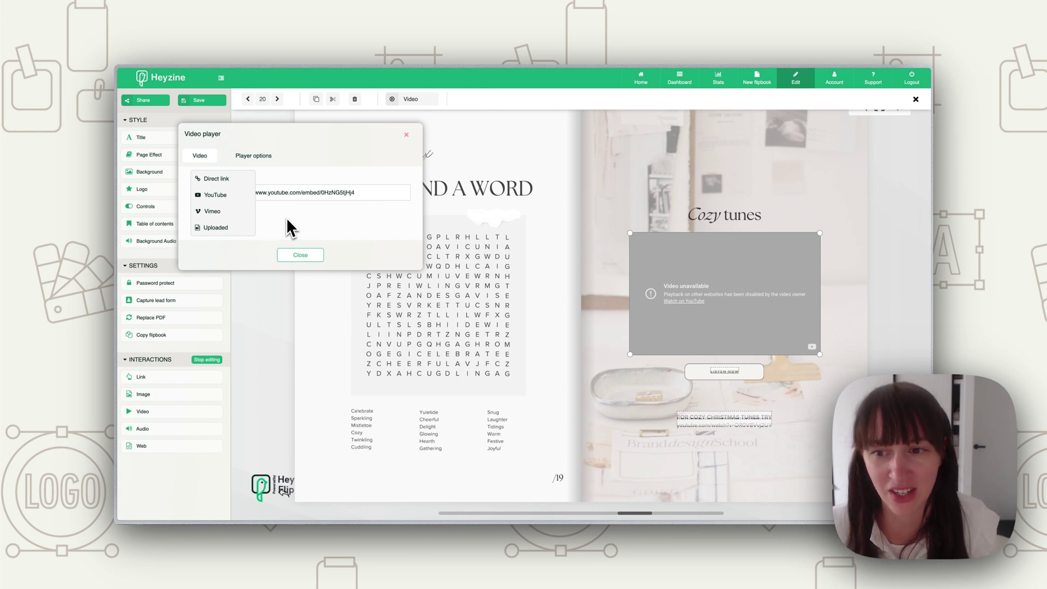
- Replace the video's URL with a different, playable YouTube link
left_click(401, 187)
key("ctrl+a")
type("https://www.youtube.com/embed/LbL0PxIPhsk")
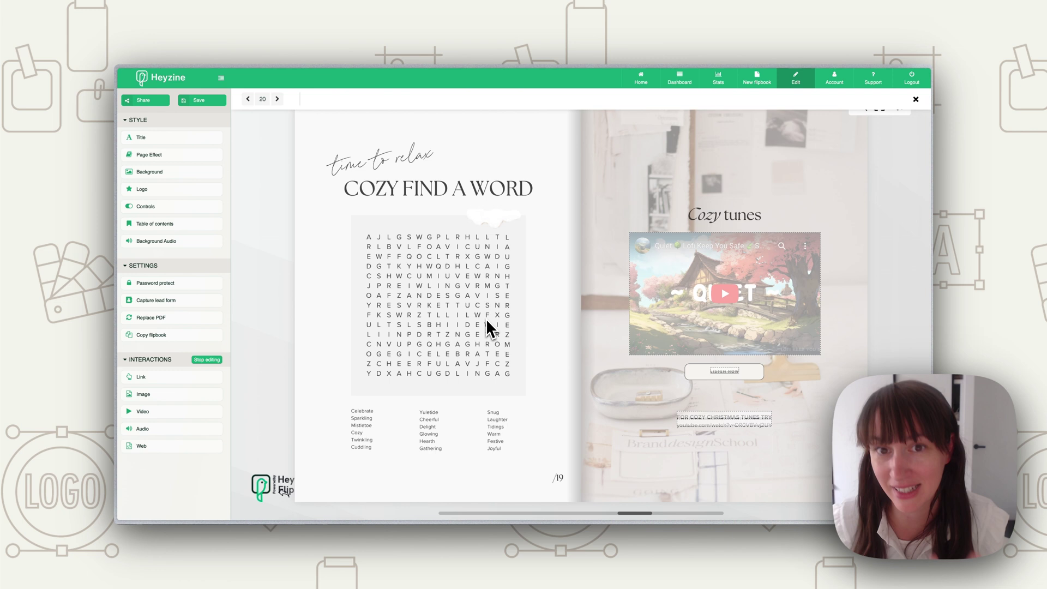
- Stop editing, then play and pause the embedded Cozy tunes video to test it
left_click(210, 361)
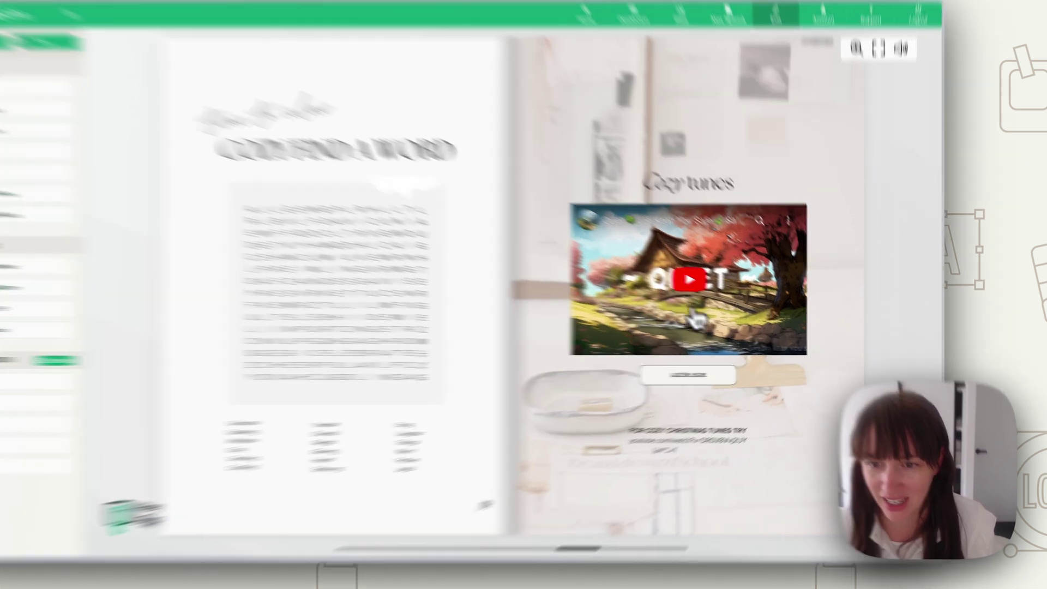
left_click(725, 300)
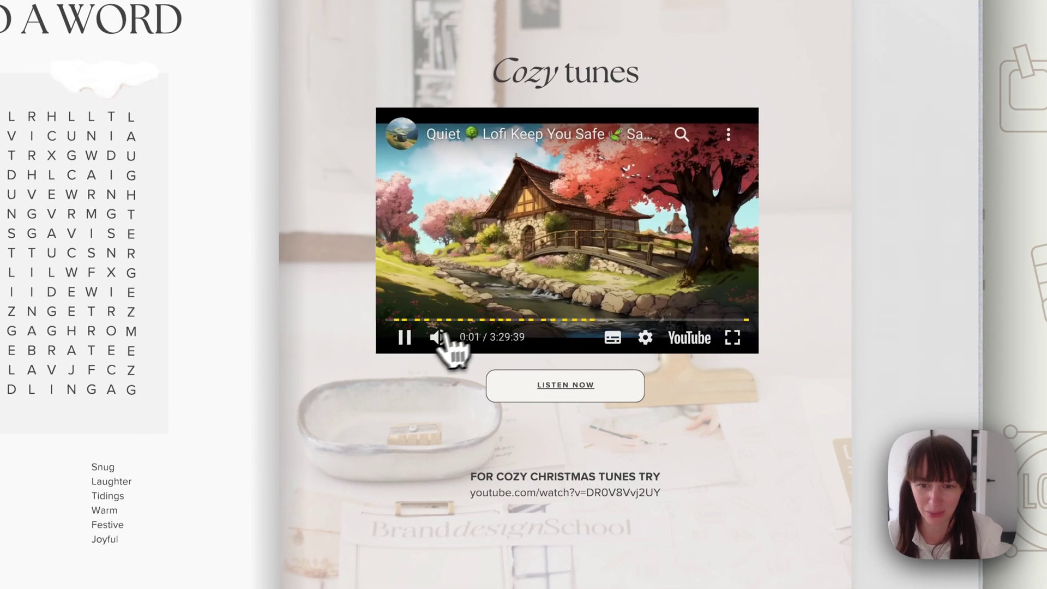
left_click(404, 337)
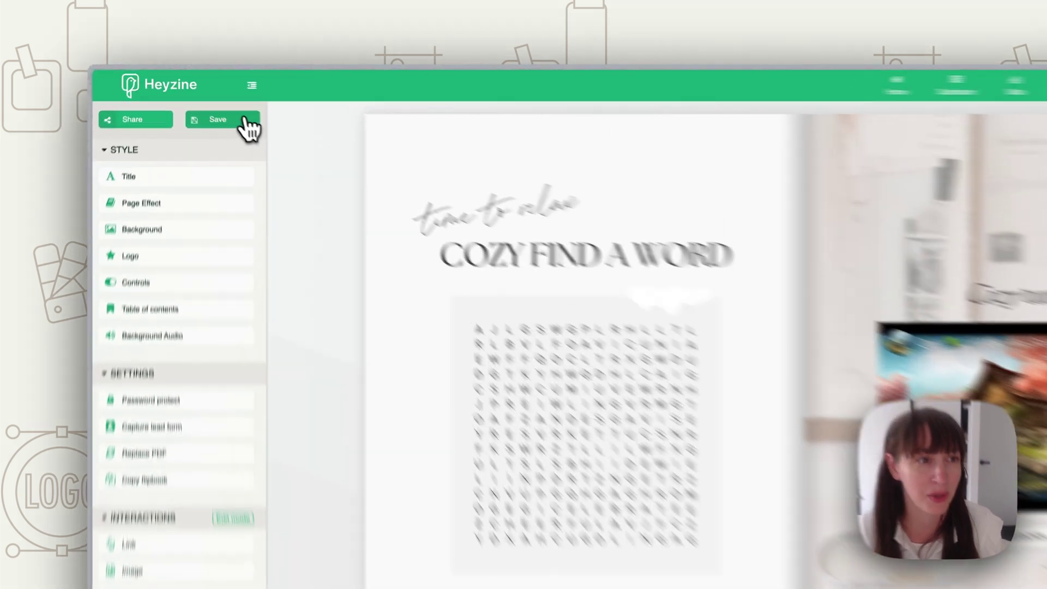
- Save the flipbook and draw an audio player box below the holiday scent recipe
left_click(212, 102)
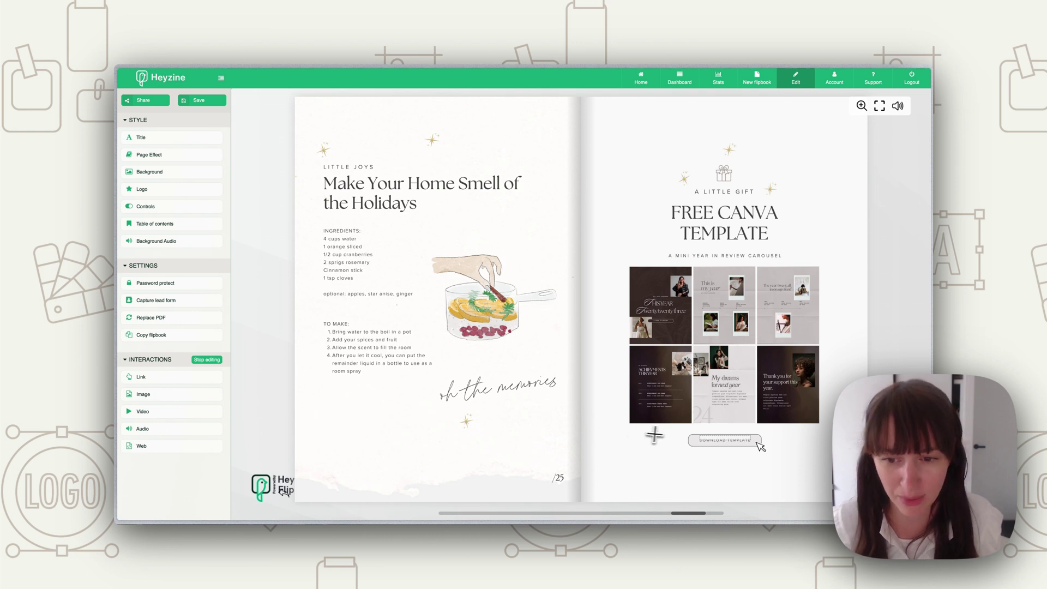
left_click_drag(328, 437, 475, 461)
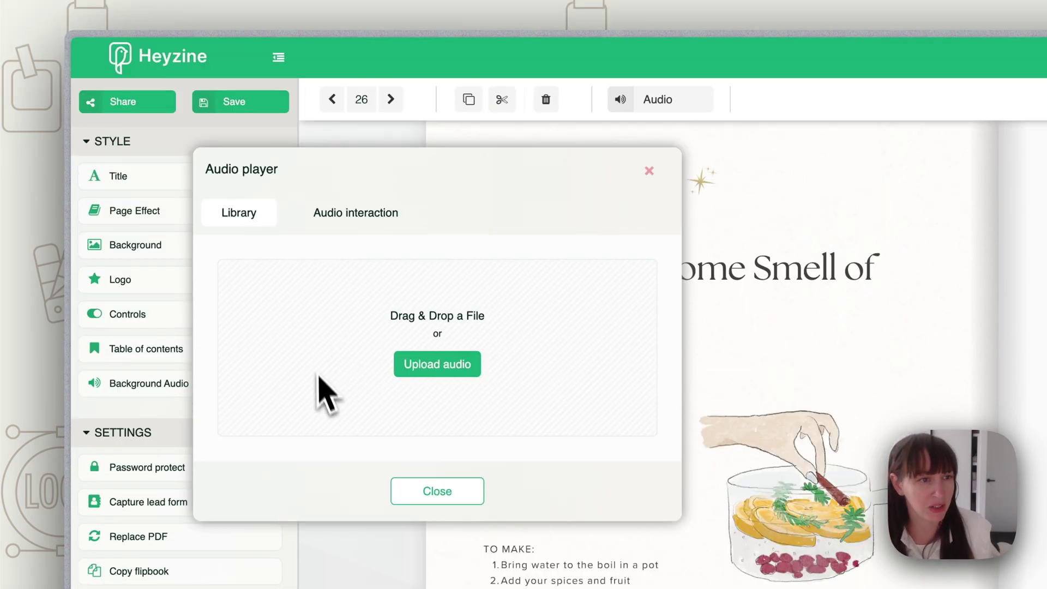
left_click(358, 216)
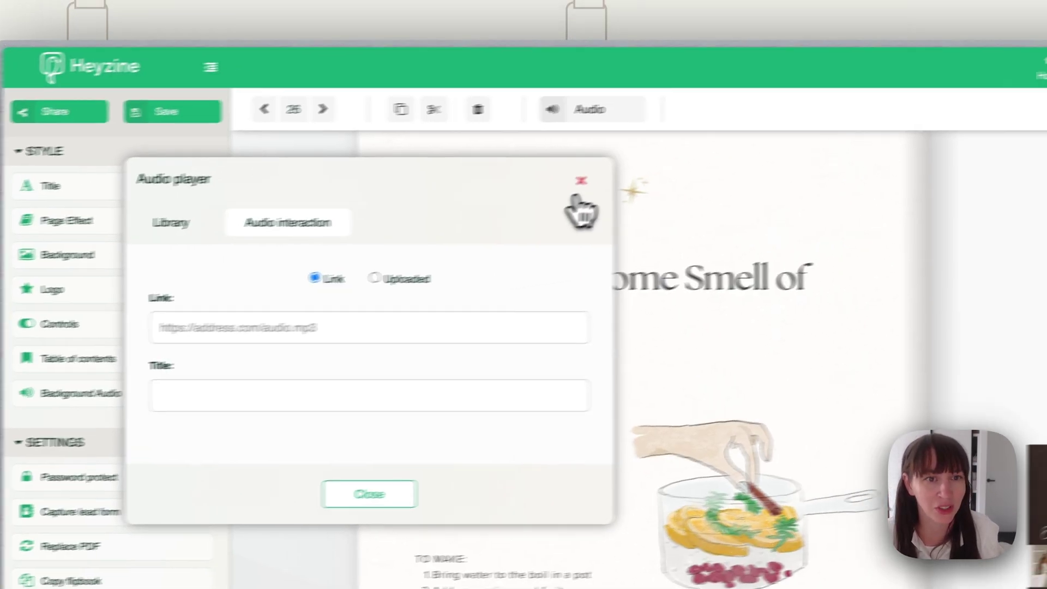
left_click(649, 170)
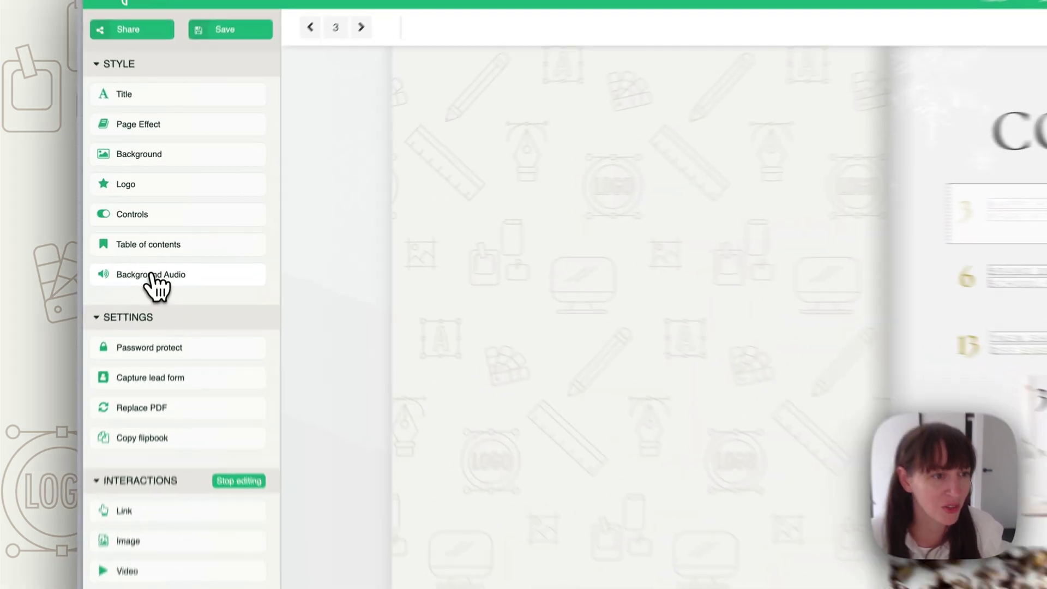
- Check the Background Audio option, then save the flipbook
left_click(158, 241)
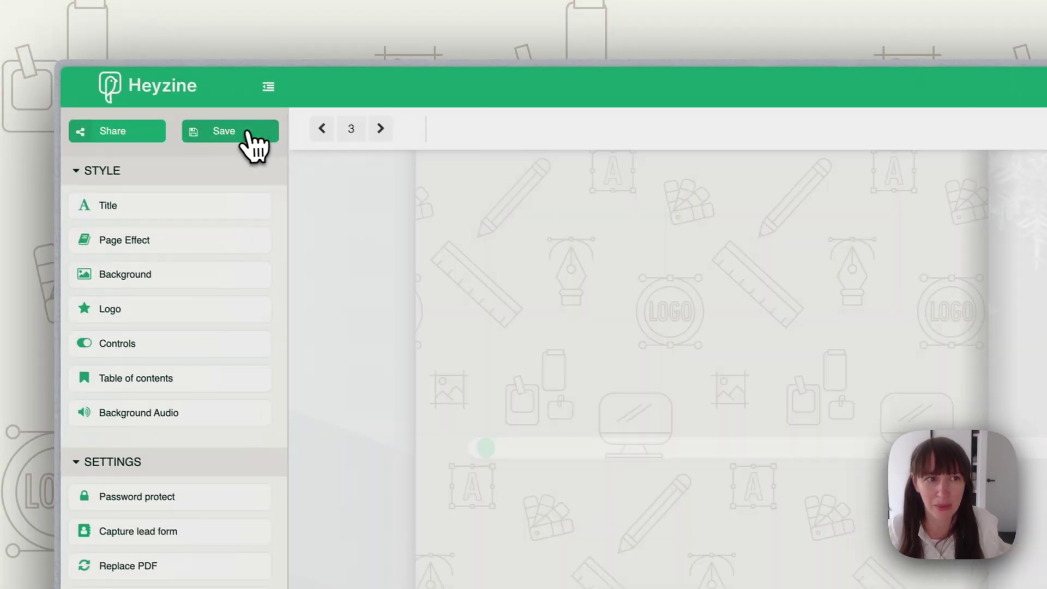
left_click(250, 140)
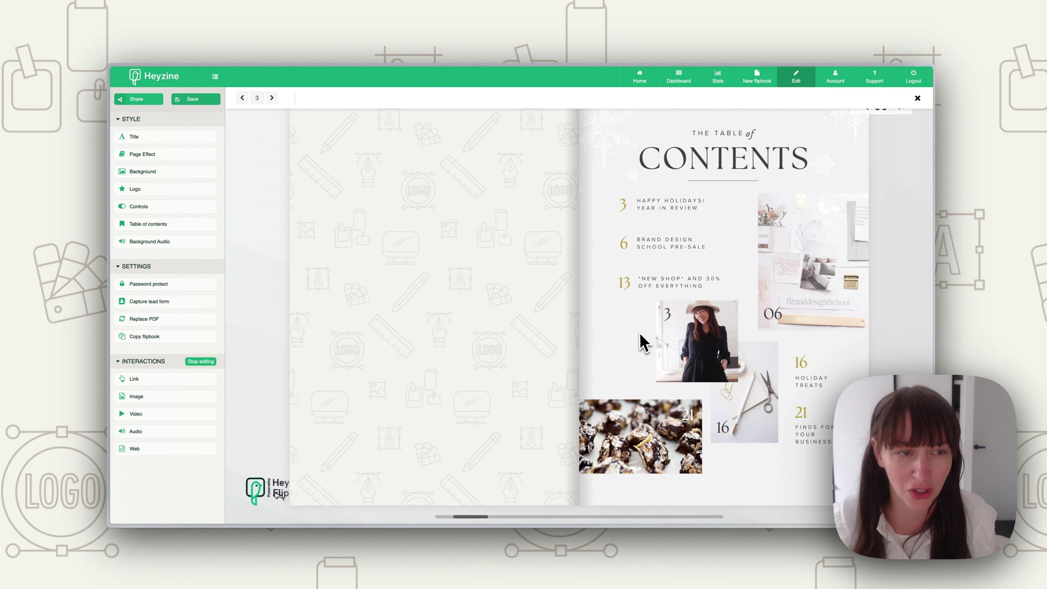
- Review the flipbook's Download and Web / Embed share options, ending on the Reader link
left_click(143, 101)
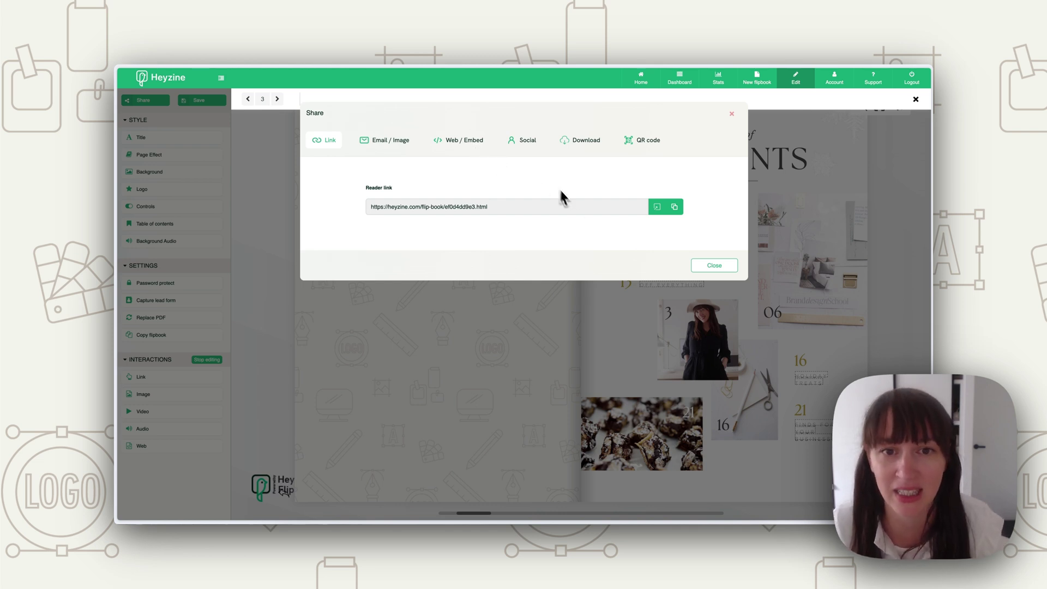
left_click(583, 140)
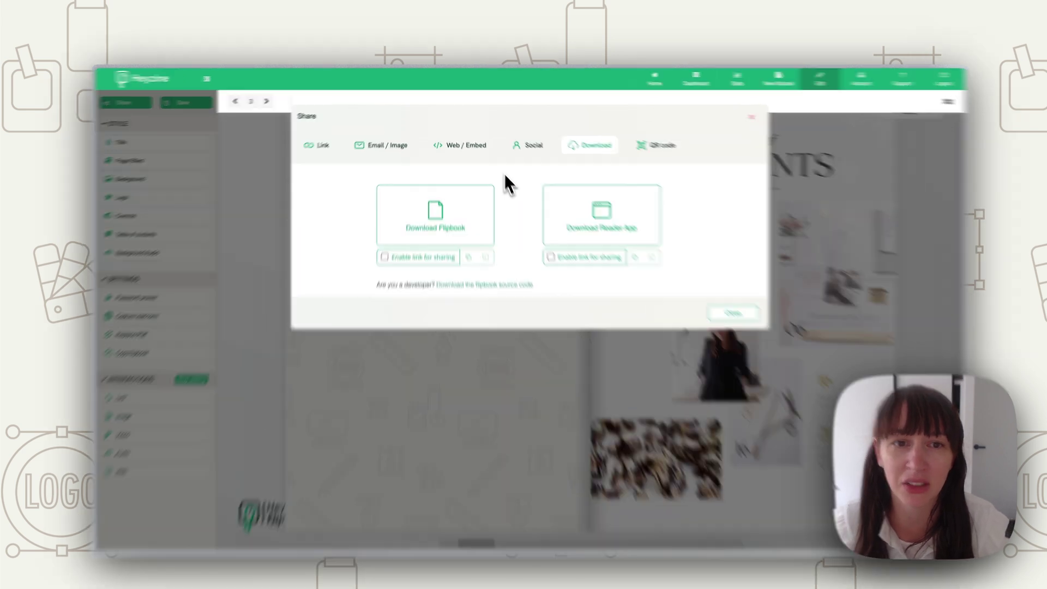
left_click(455, 140)
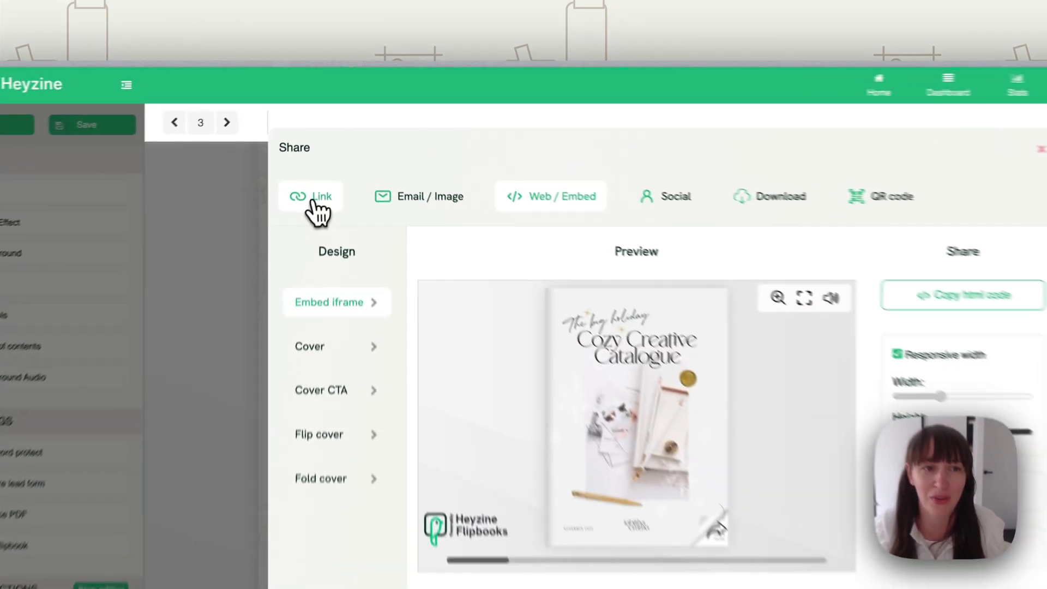
left_click(326, 140)
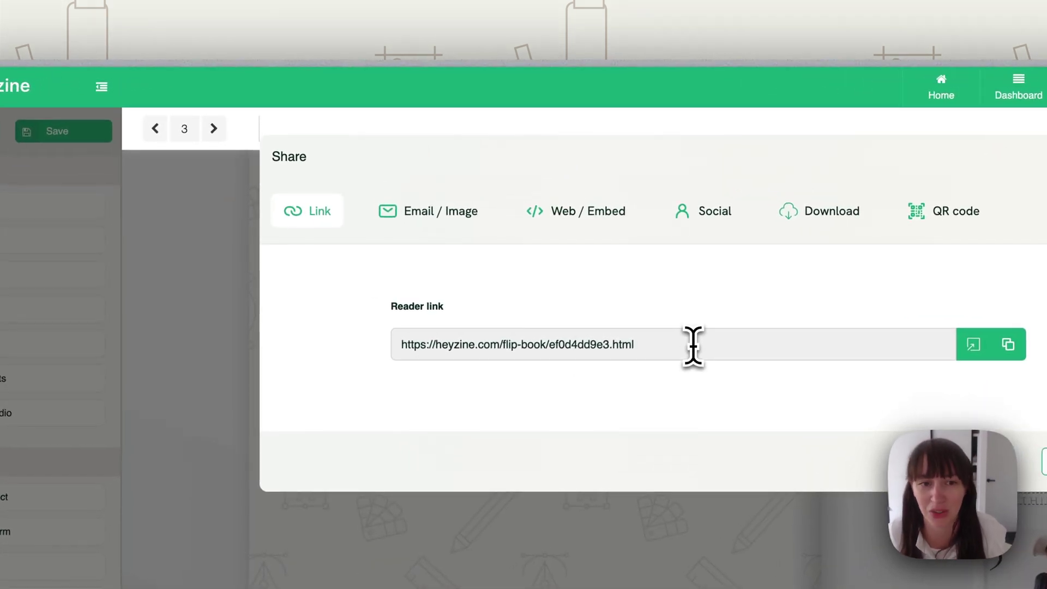
- Copy the flipbook's reader link and flip forward to the page 7 BrandDesignSchool ad
left_click_drag(692, 345, 405, 351)
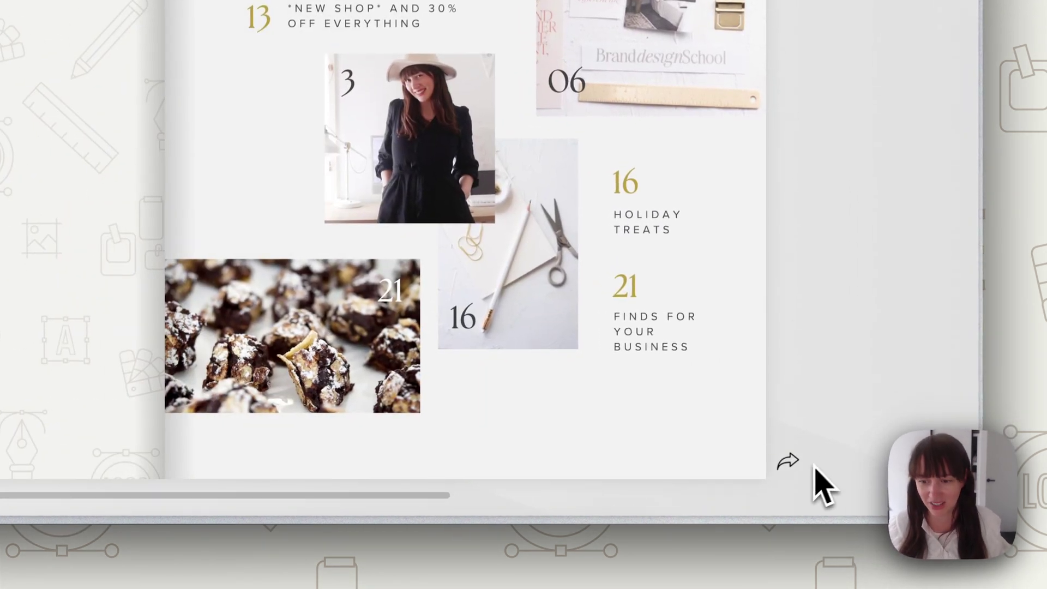
left_click(790, 466)
left_click(791, 467)
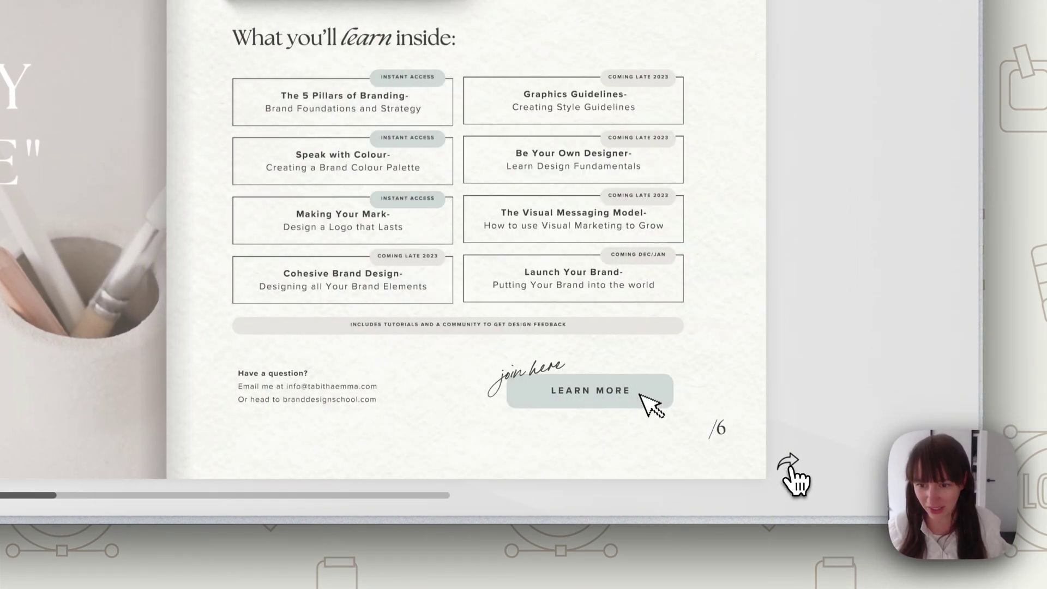
left_click(789, 466)
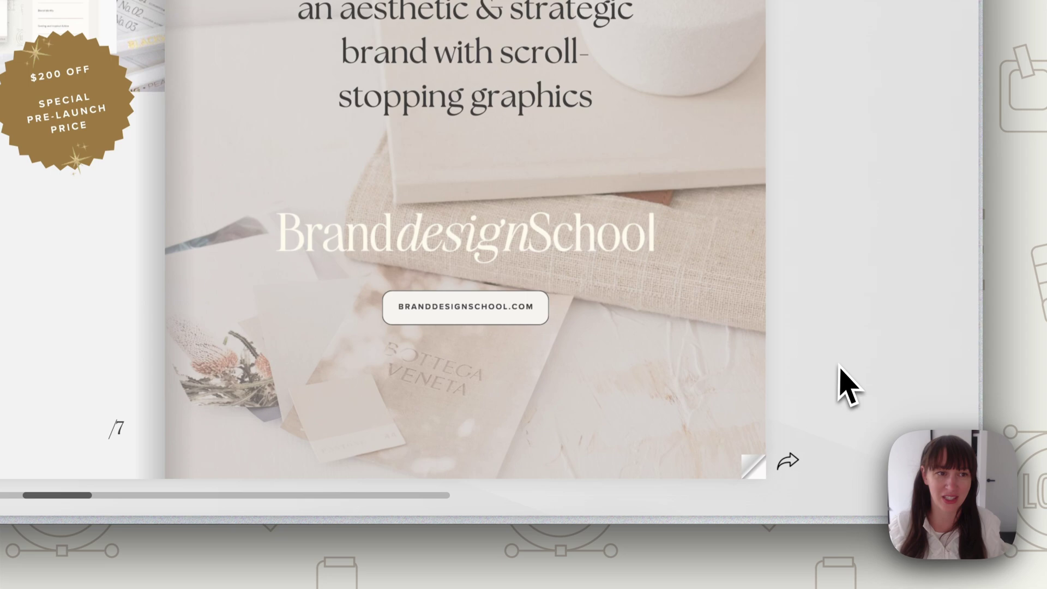